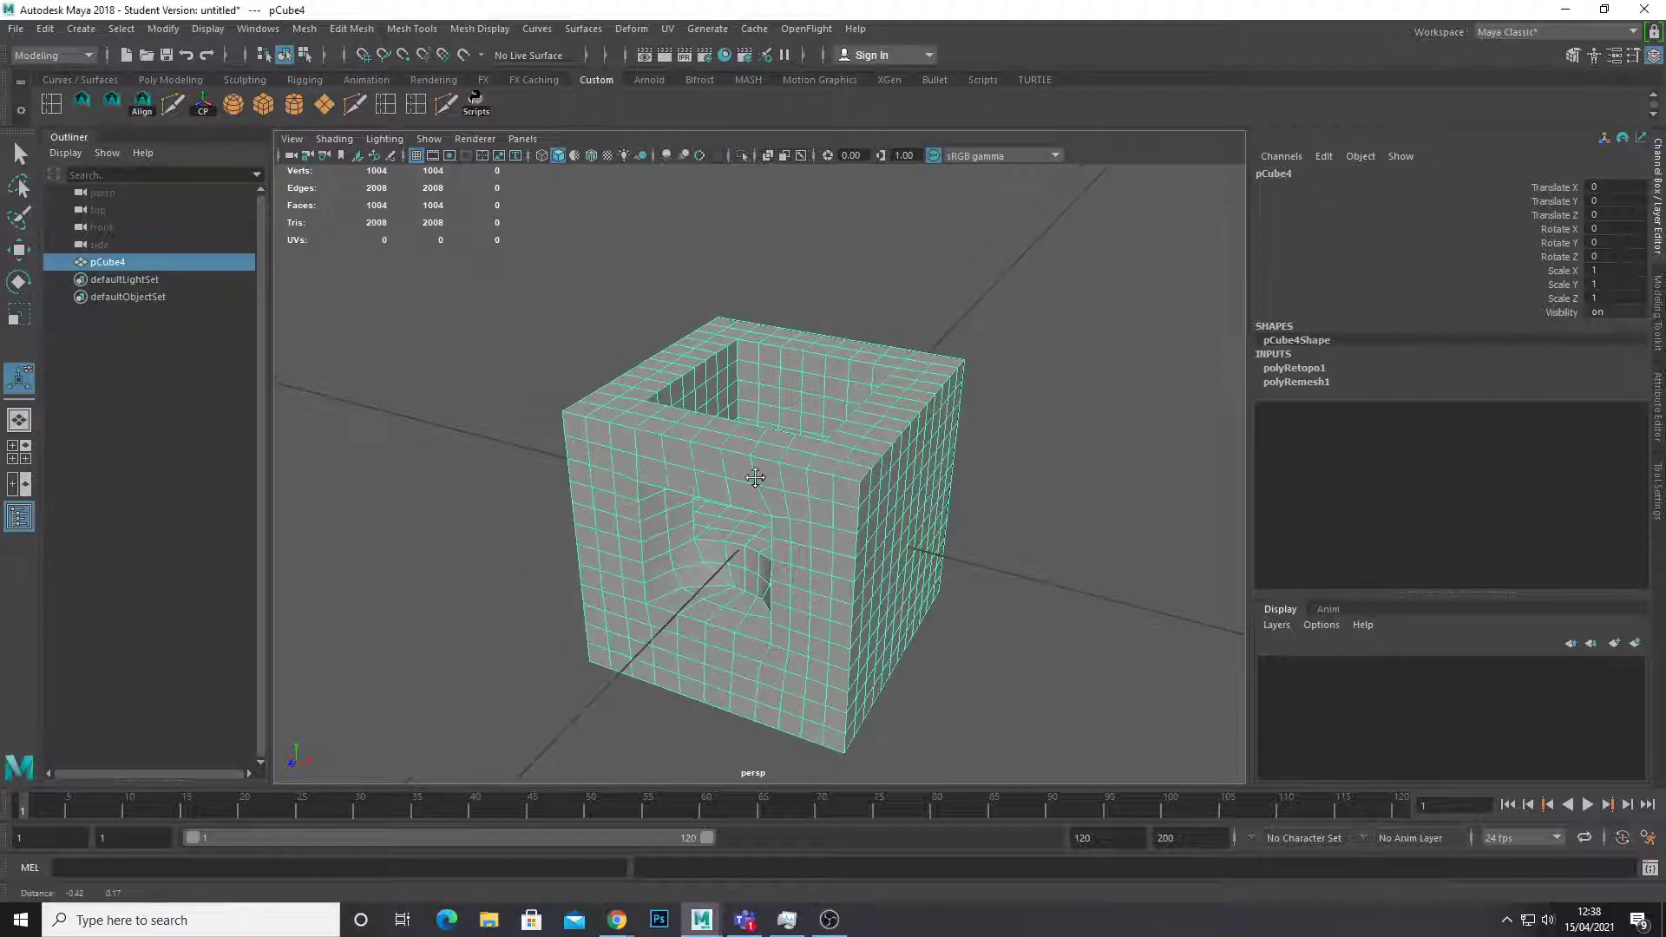
- Delete the existing mesh and create a new polygon cube scaled uniformly to about 1.868
{"action": "scroll", "coordinate": [760, 468], "scroll_direction": "up", "scroll_amount": 3}
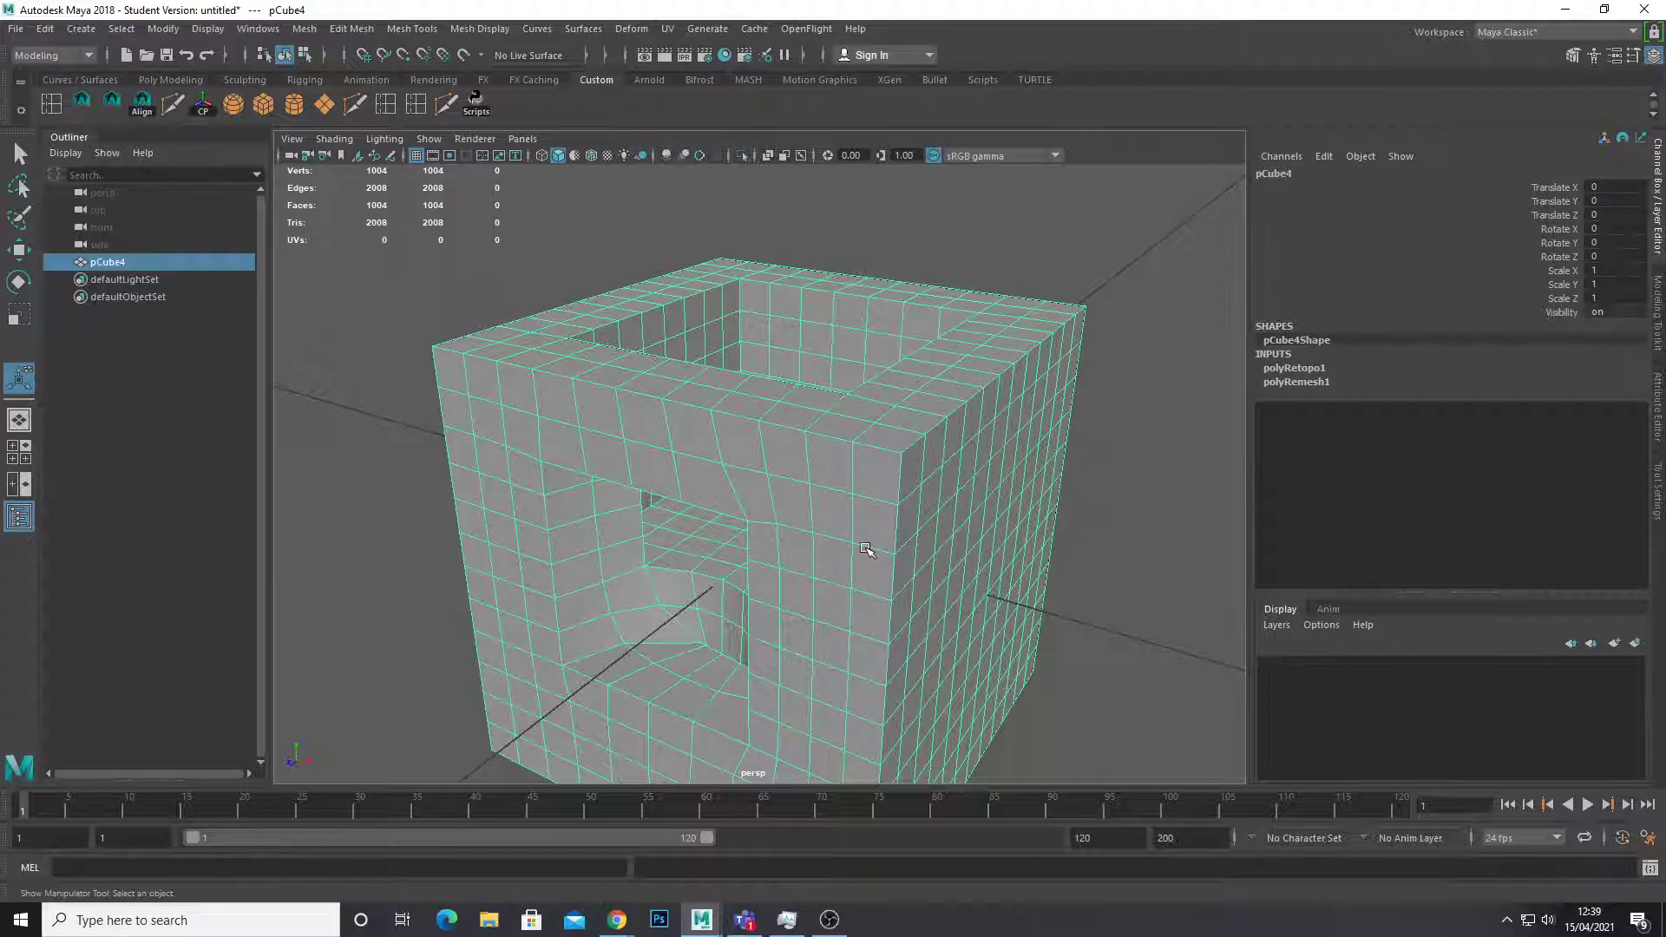
{"action": "key", "text": "Delete"}
{"action": "left_click", "coordinate": [264, 104]}
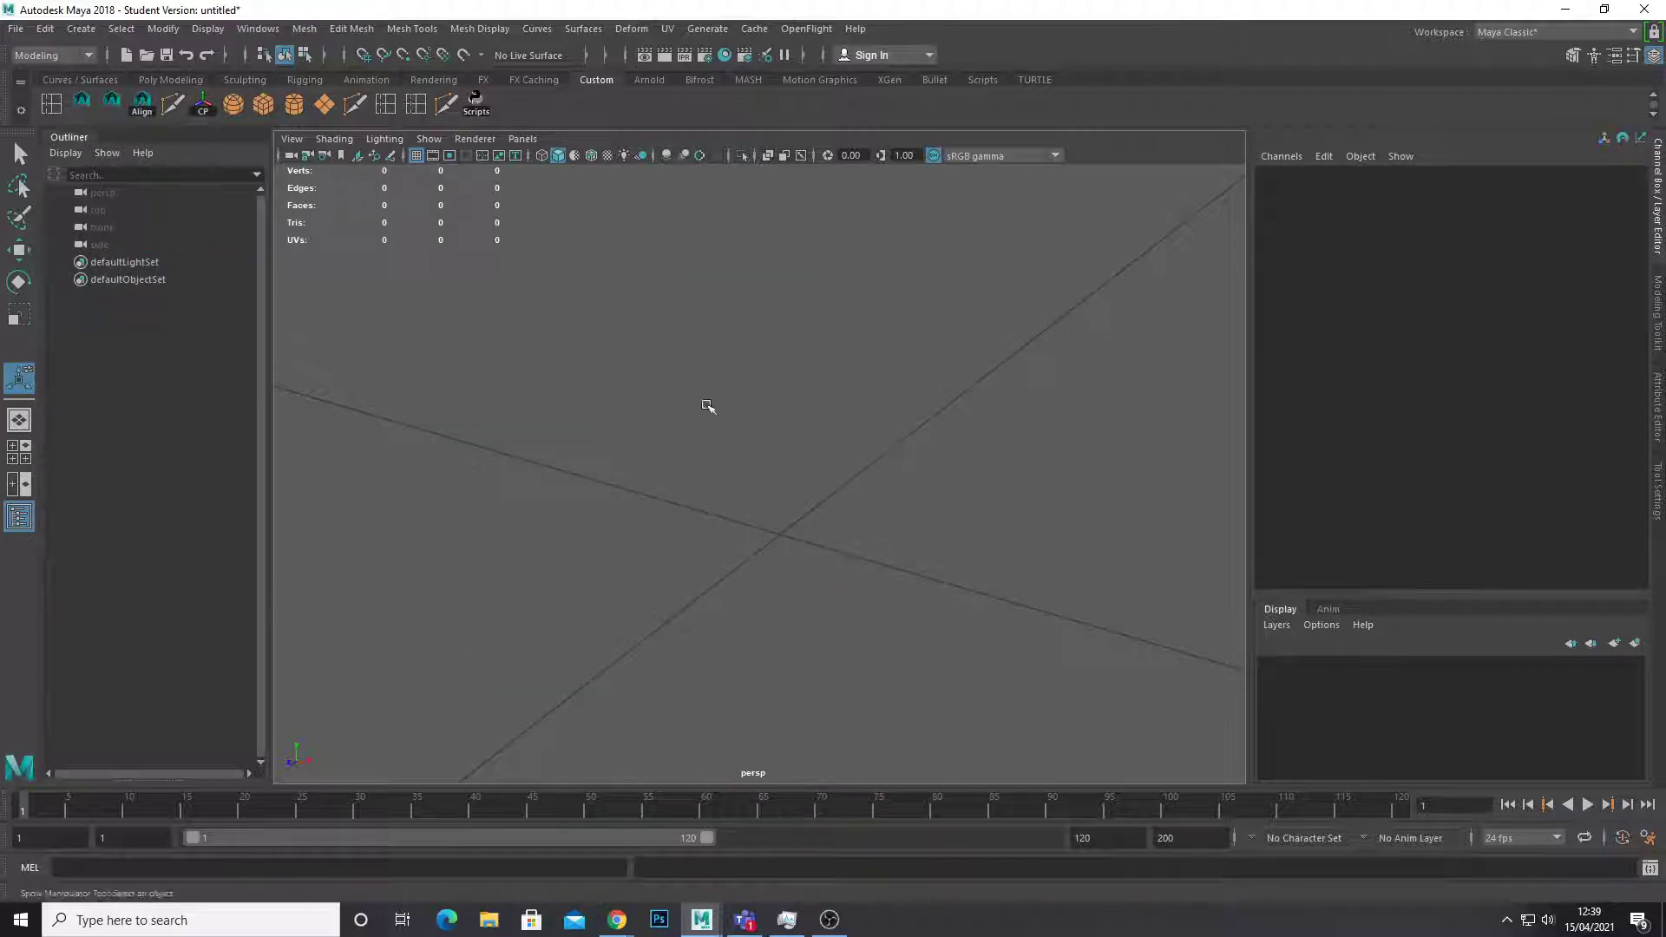
{"action": "key", "text": "r"}
{"action": "left_click_drag", "start_coordinate": [777, 522], "coordinate": [891, 505]}
{"action": "key", "text": "w"}
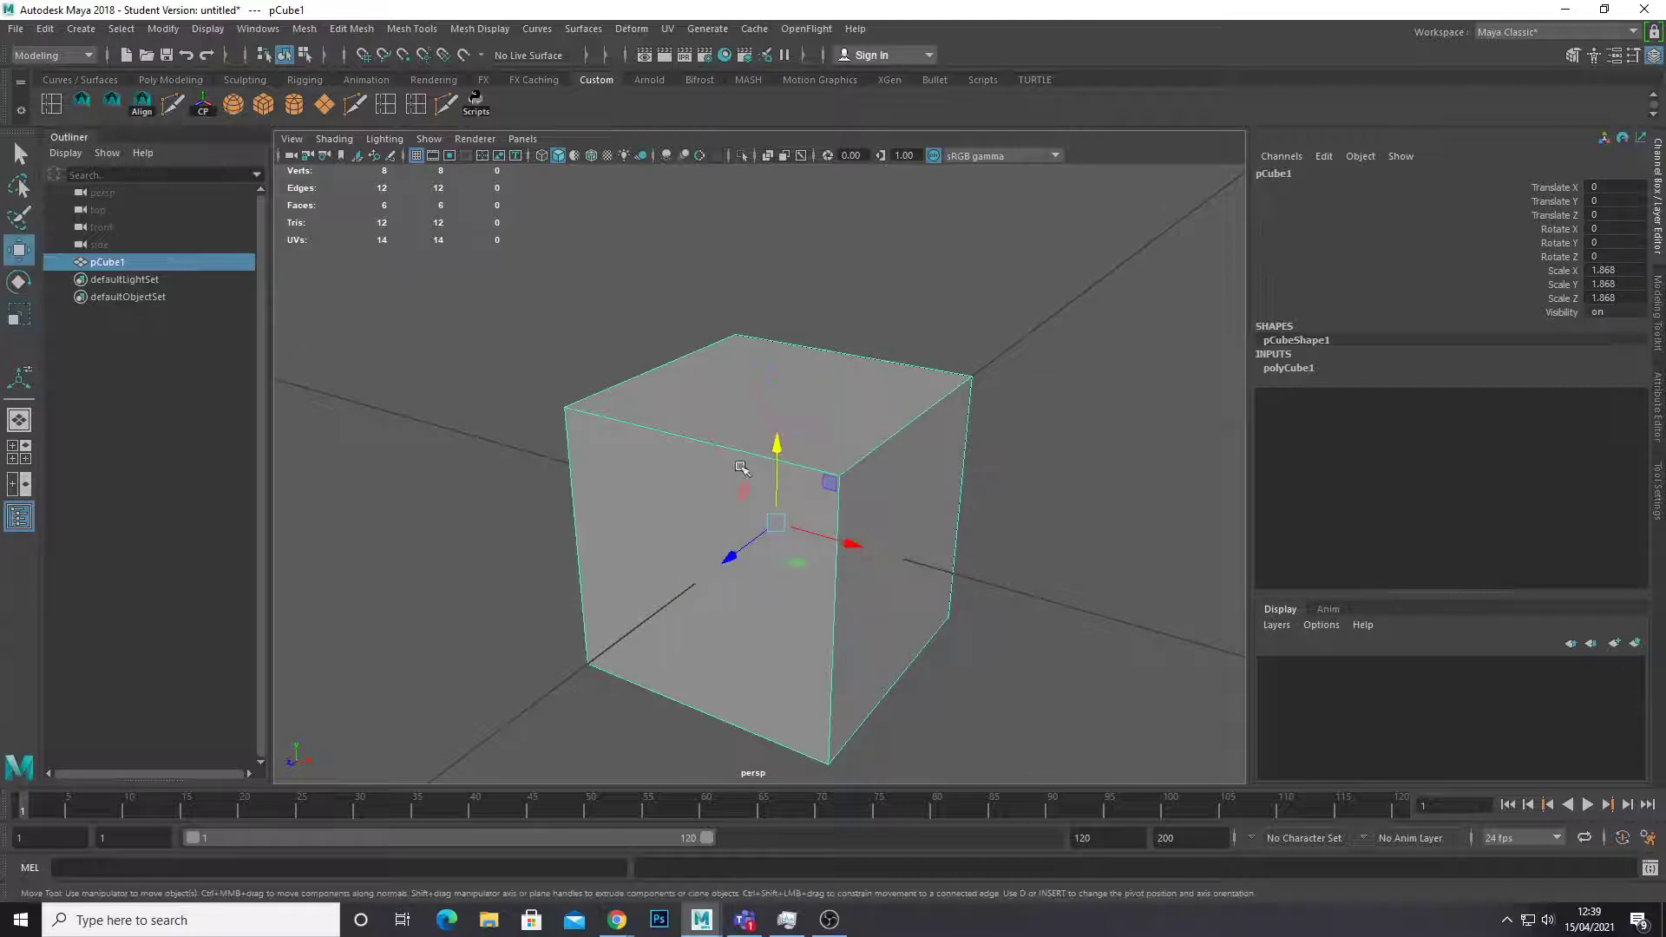
- Duplicate the cube, scale the copy uniformly to about 0.931 and raise it to about 0.694 in Y so it protrudes above
{"action": "key", "text": "ctrl+d"}
{"action": "left_click_drag", "start_coordinate": [777, 444], "coordinate": [631, 510]}
{"action": "key", "text": "r"}
{"action": "key", "text": "w"}
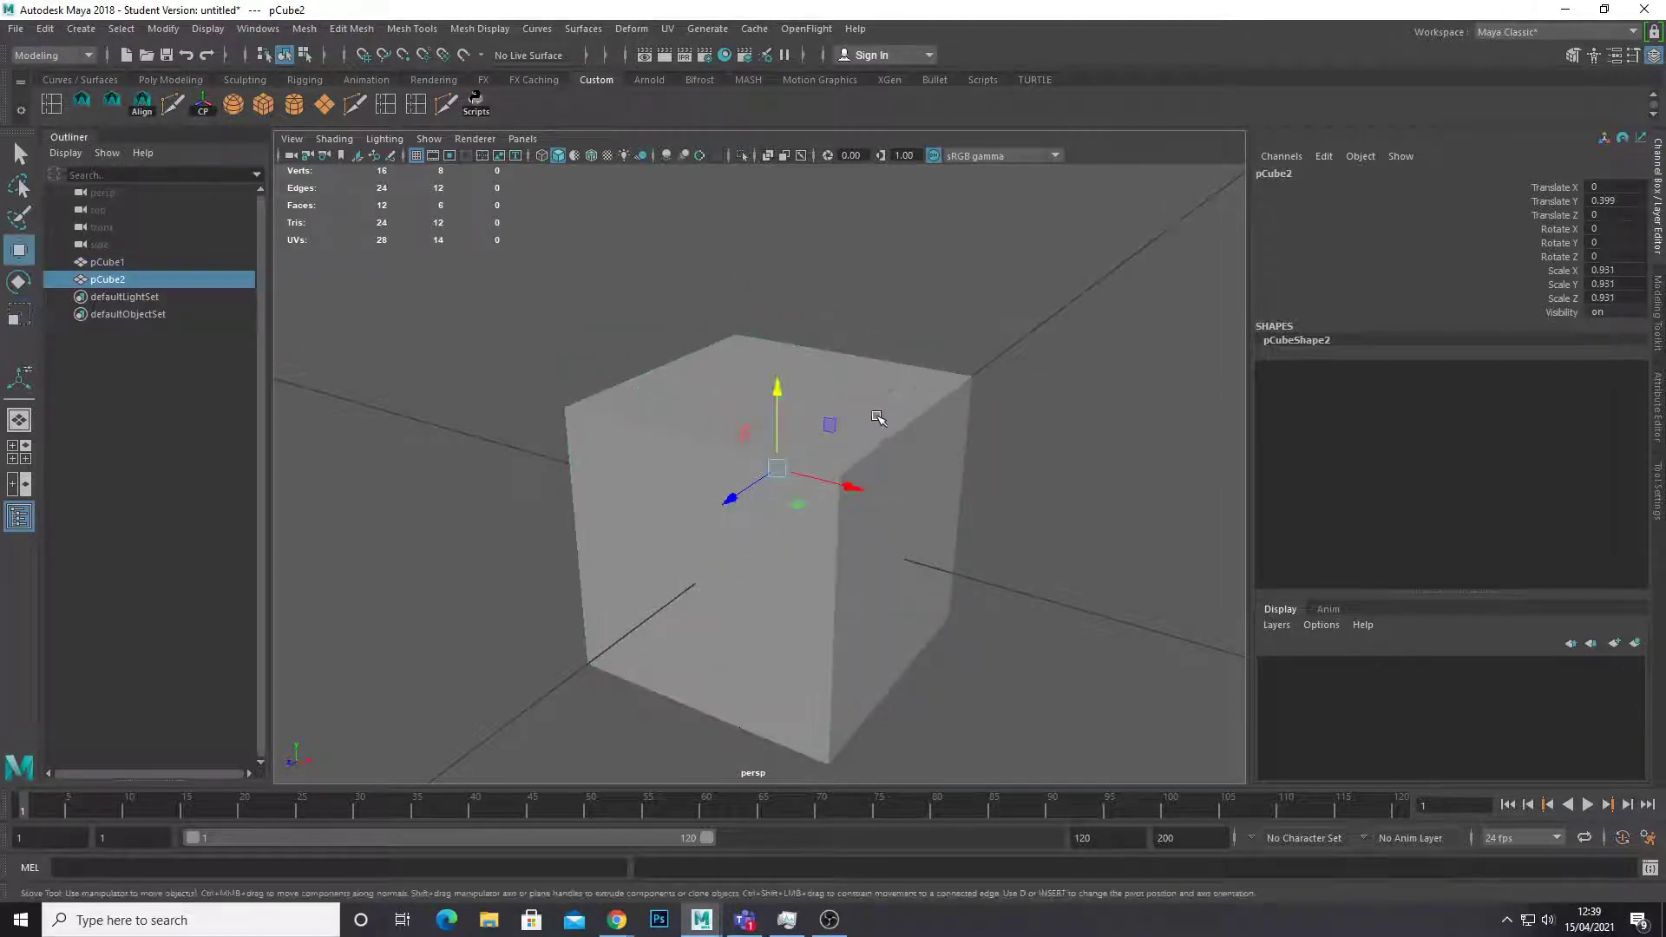
{"action": "left_click_drag", "start_coordinate": [782, 398], "coordinate": [782, 355]}
- Subtract the small cube from the large cube with a Boolean Difference to cut a square recess in the top
{"action": "left_click", "coordinate": [794, 465]}
{"action": "left_click", "coordinate": [787, 388], "text": "shift"}
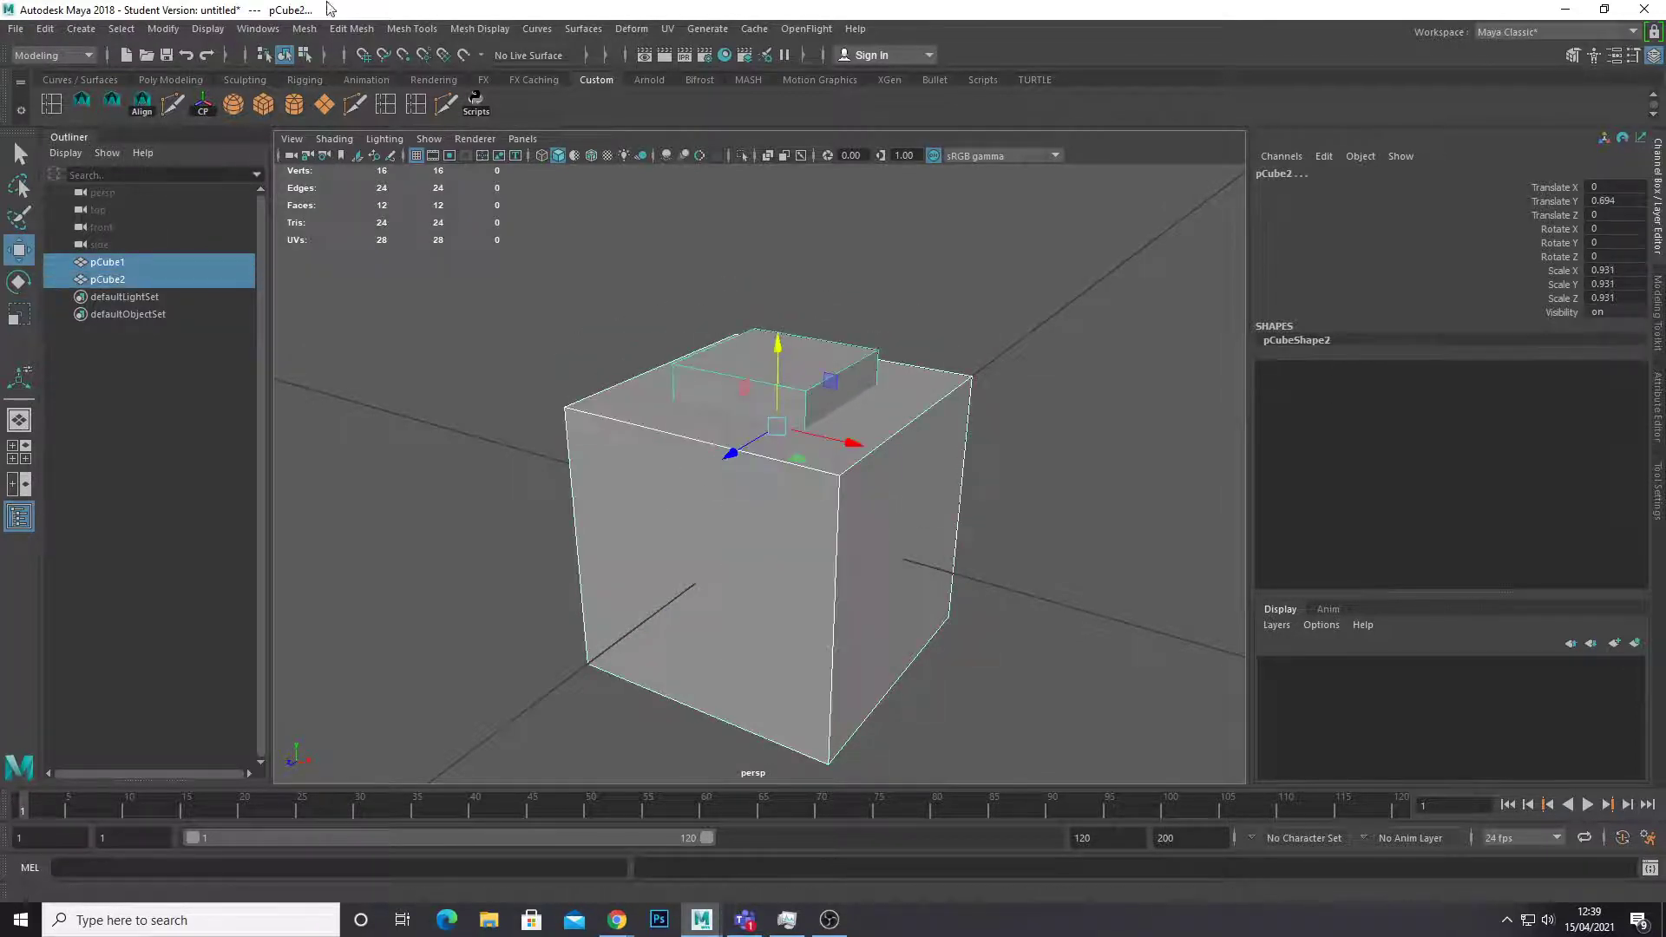
{"action": "left_click", "coordinate": [304, 33]}
{"action": "mouse_move", "coordinate": [362, 73]}
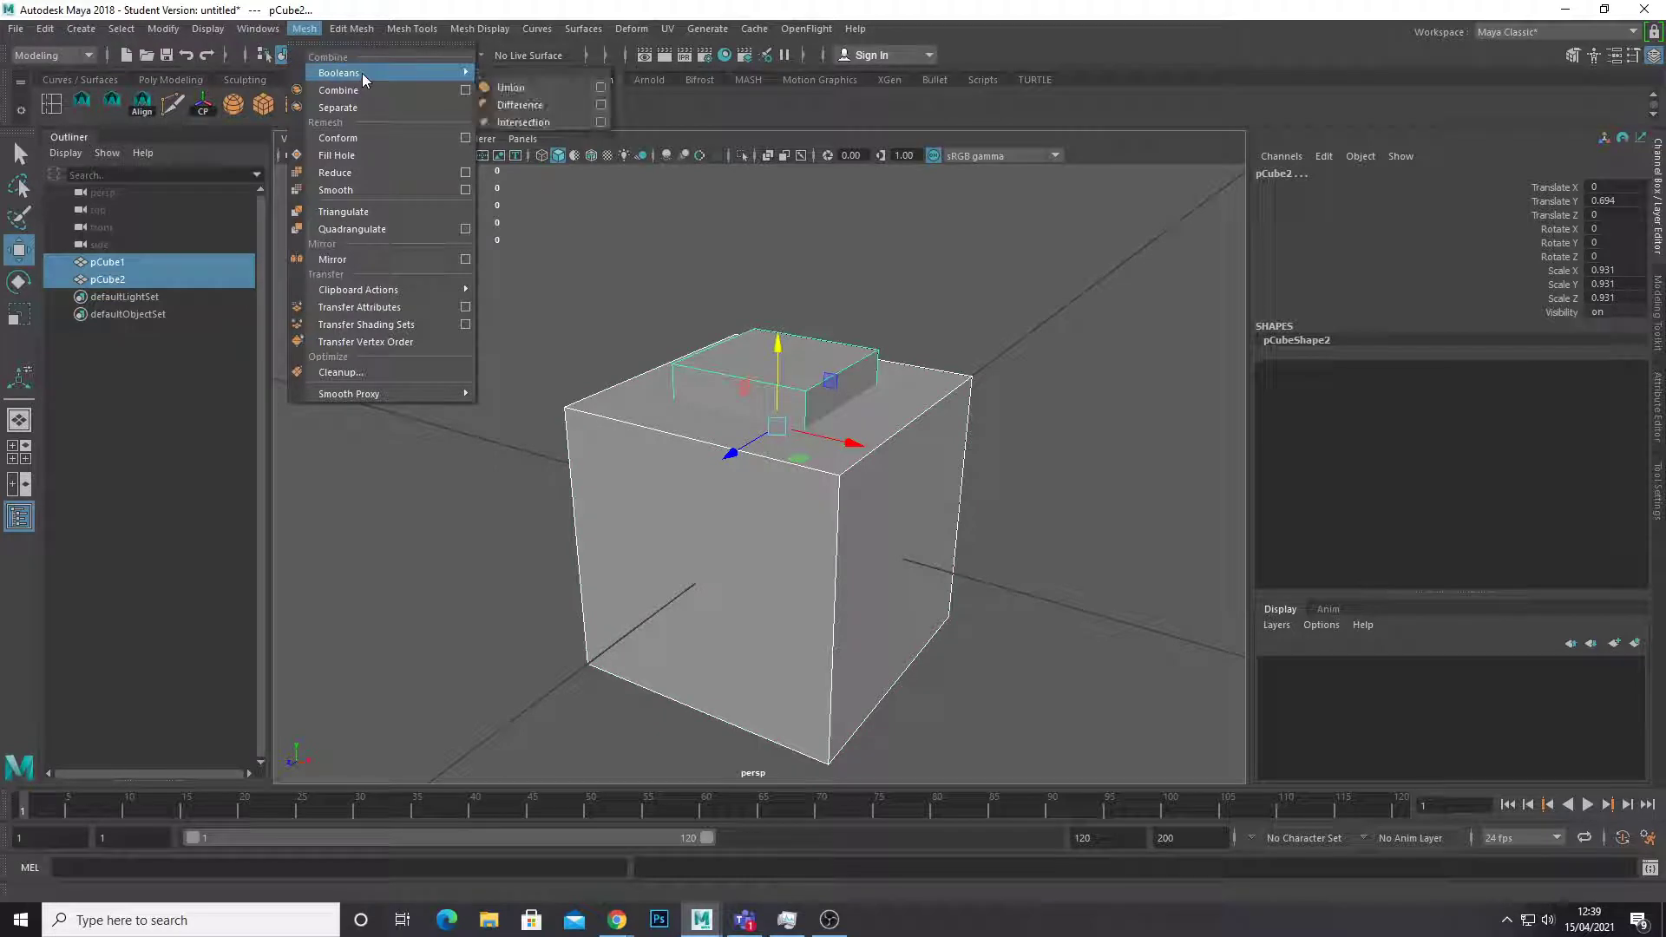
{"action": "left_click", "coordinate": [554, 104]}
{"action": "left_click", "coordinate": [429, 510]}
{"action": "left_click", "coordinate": [607, 503]}
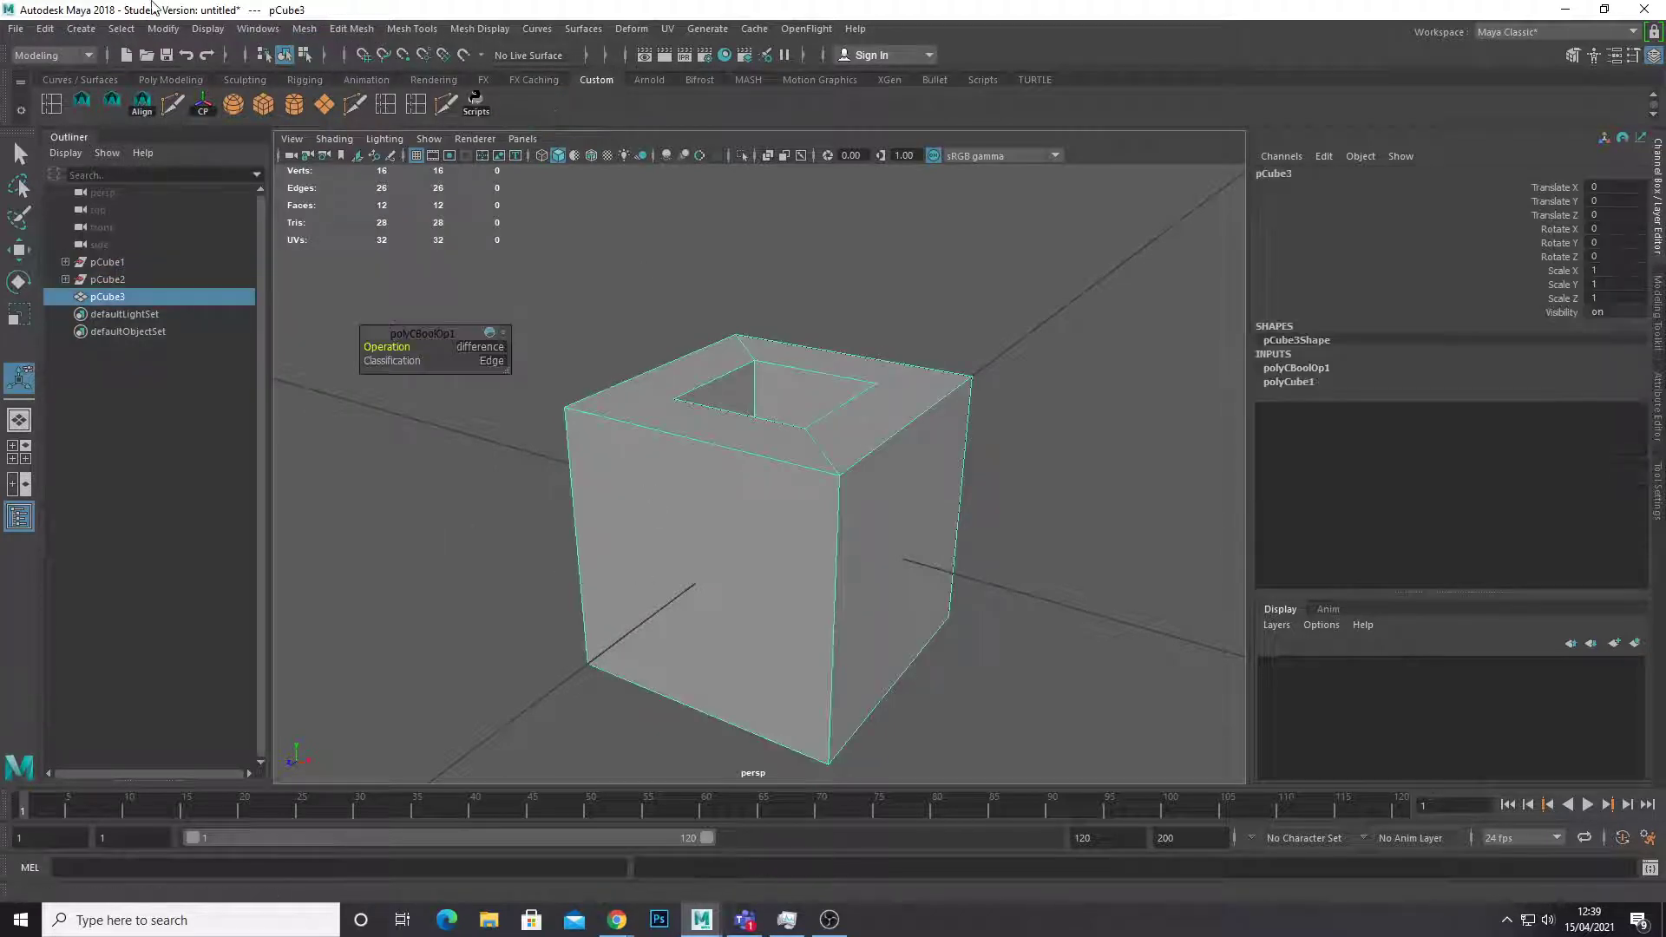
- Delete the construction history of the cut cube and clear the selection
{"action": "left_click", "coordinate": [44, 28]}
{"action": "mouse_move", "coordinate": [153, 229]}
{"action": "left_click", "coordinate": [314, 245]}
{"action": "key", "text": "alt+d"}
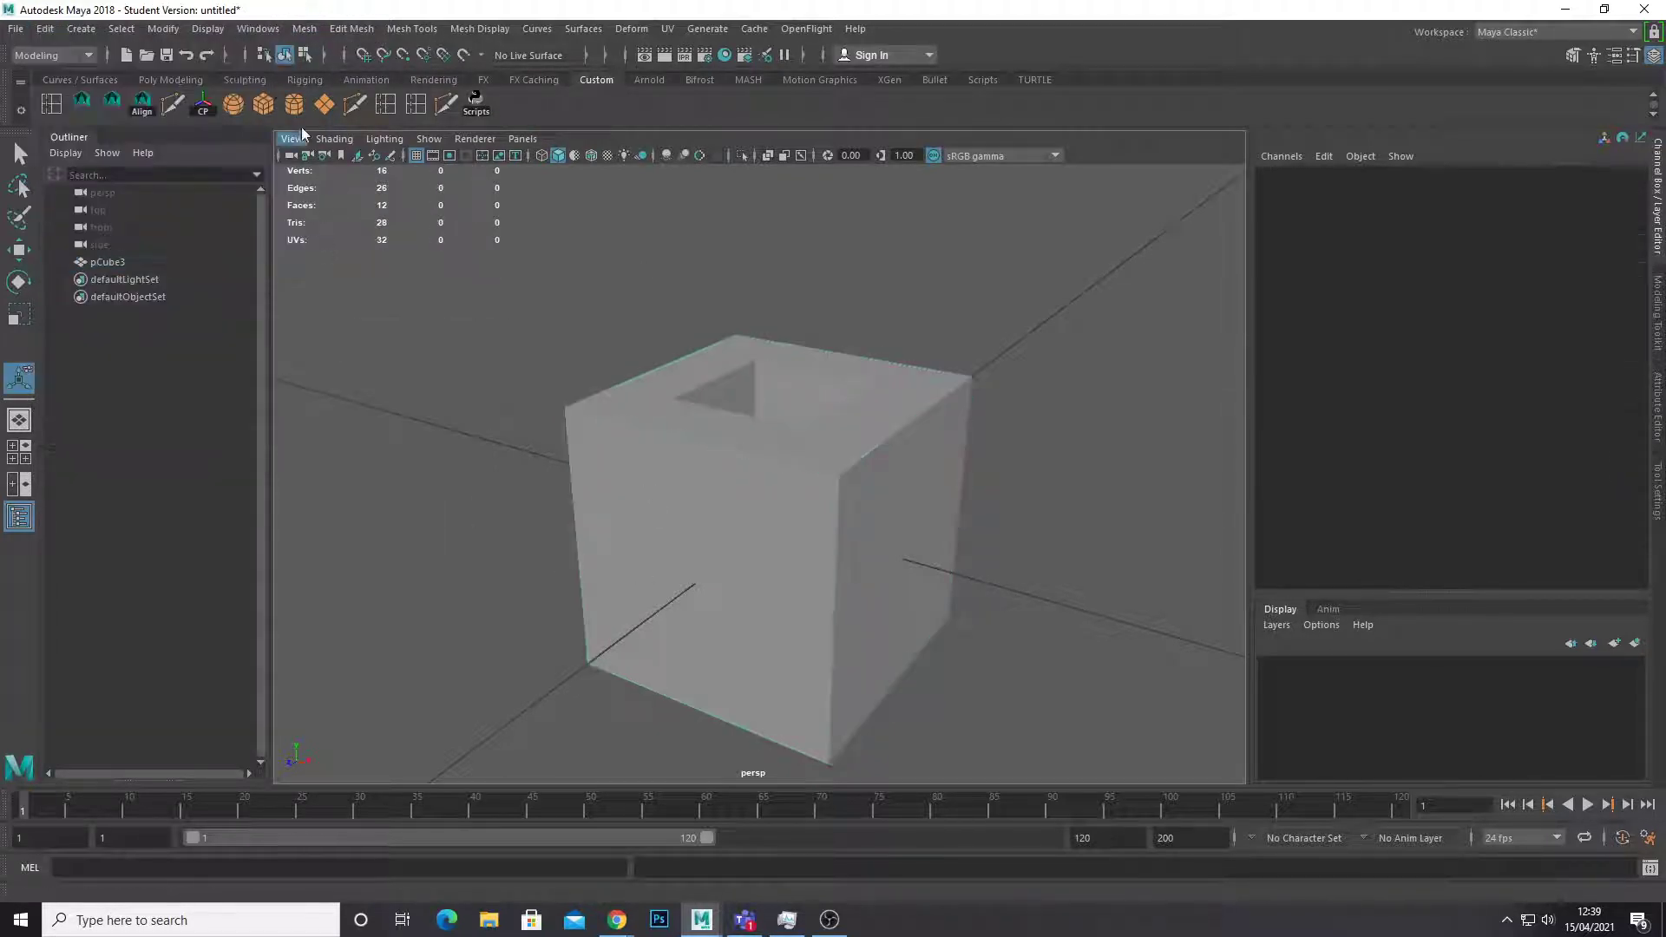
- Create a polygon cylinder, move it to about 0.432 in Z, rotate it 90 degrees in Z and scale it uniformly to about 0.646
{"action": "right_click_drag", "start_coordinate": [762, 550], "coordinate": [762, 479], "text": "shift"}
{"action": "key", "text": "w"}
{"action": "left_click_drag", "start_coordinate": [744, 528], "coordinate": [707, 568]}
{"action": "key", "text": "e"}
{"action": "left_click_drag", "start_coordinate": [800, 523], "coordinate": [717, 460]}
{"action": "key", "text": "r"}
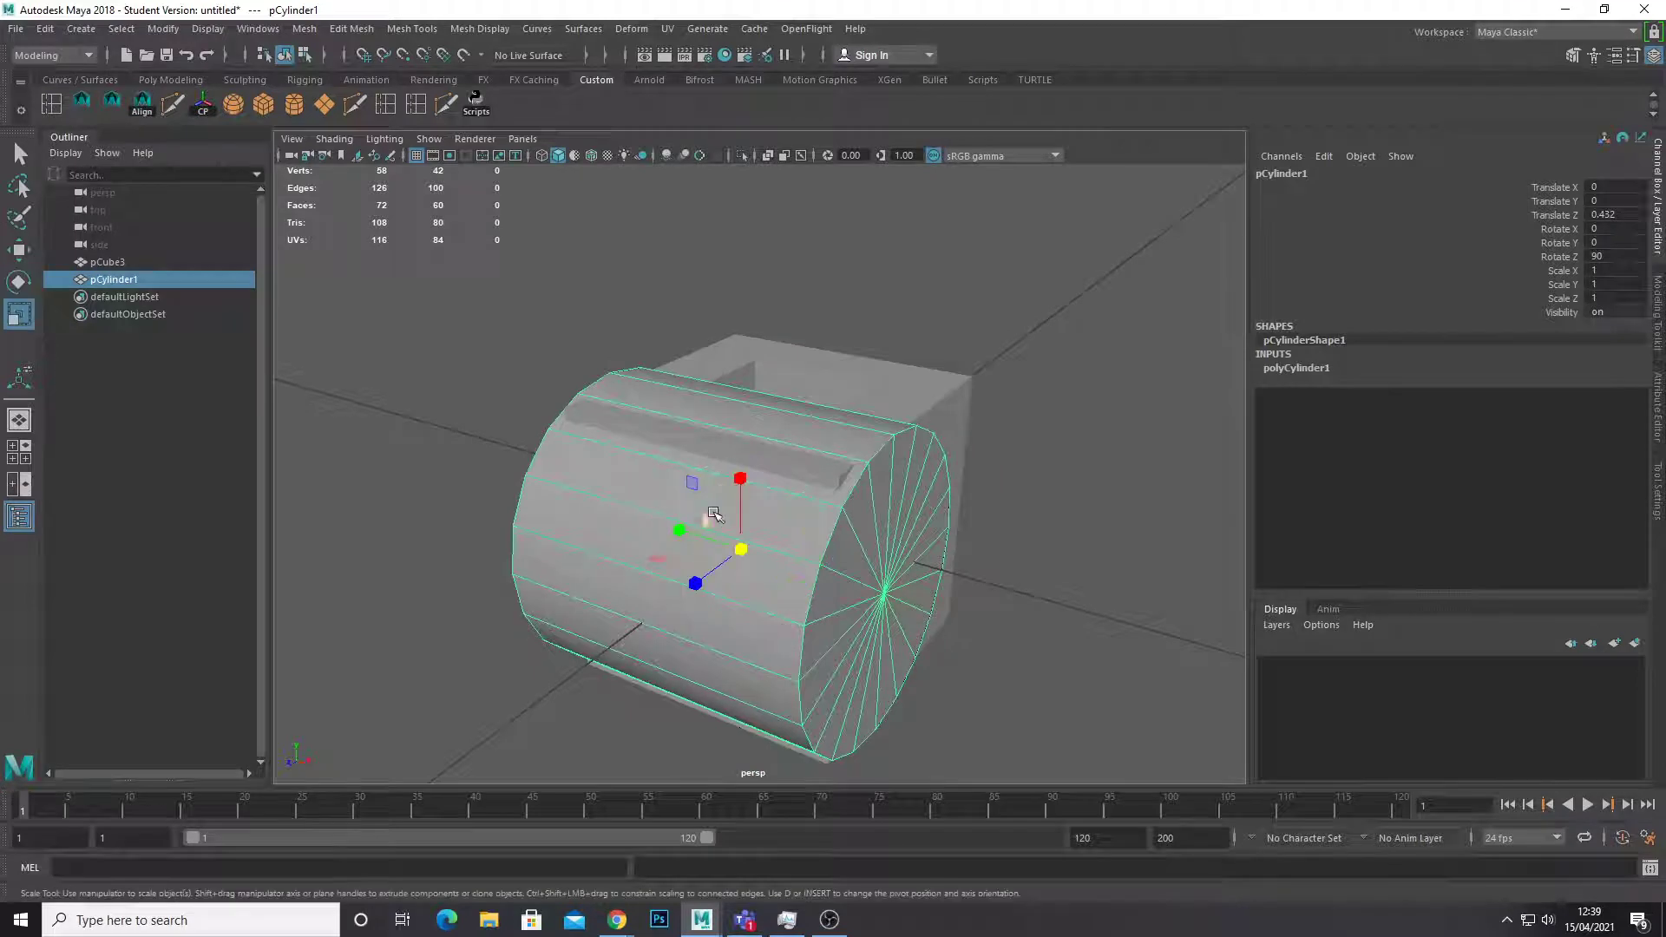
{"action": "left_click_drag", "start_coordinate": [740, 547], "coordinate": [665, 596]}
{"action": "key", "text": "w"}
- Subtract the cylinder from the cube with a Boolean Difference to carve a curved recess in the front face
{"action": "left_click", "coordinate": [844, 516]}
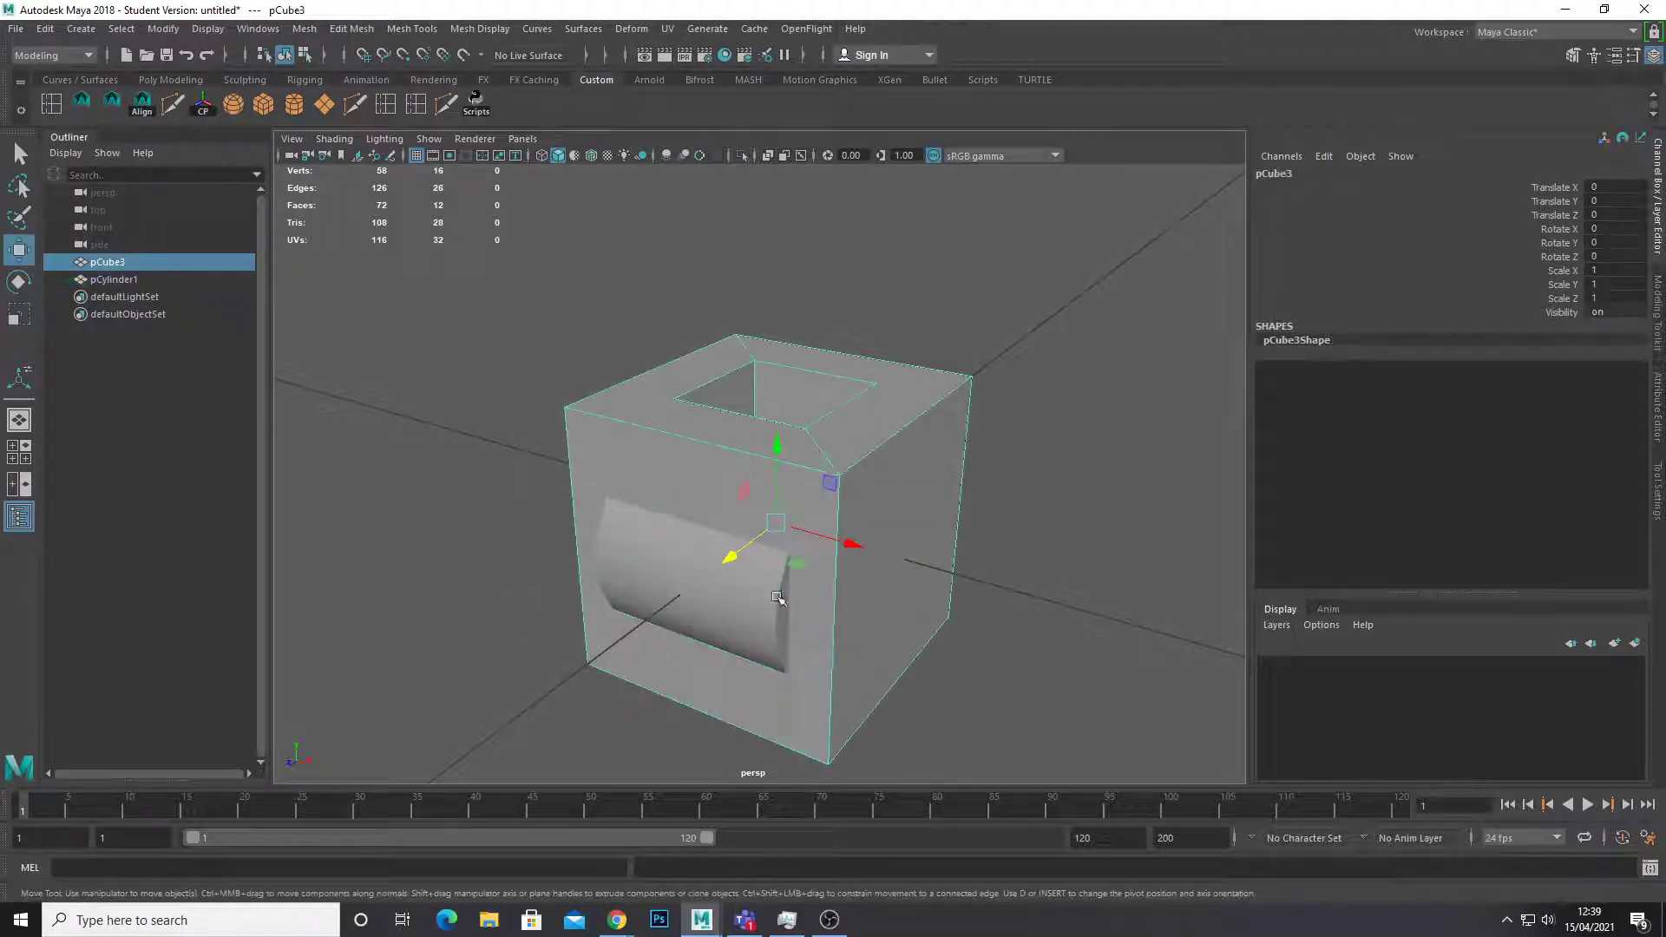
{"action": "left_click", "coordinate": [694, 599], "text": "shift"}
{"action": "left_click", "coordinate": [304, 28]}
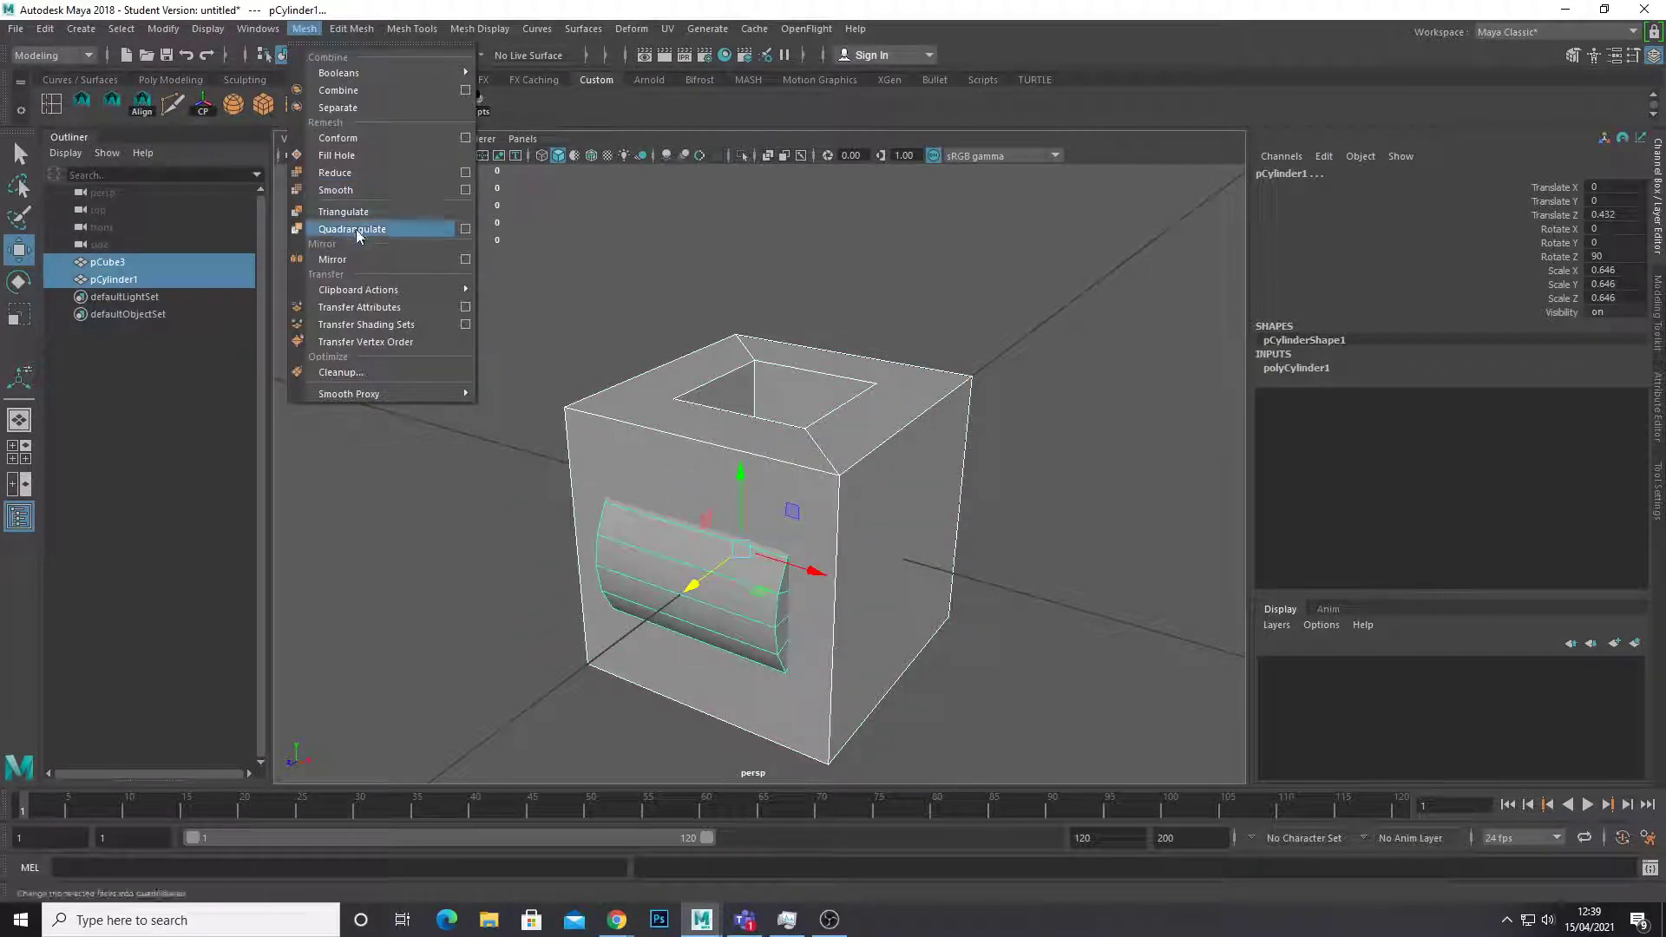
{"action": "mouse_move", "coordinate": [373, 72]}
{"action": "left_click", "coordinate": [520, 104]}
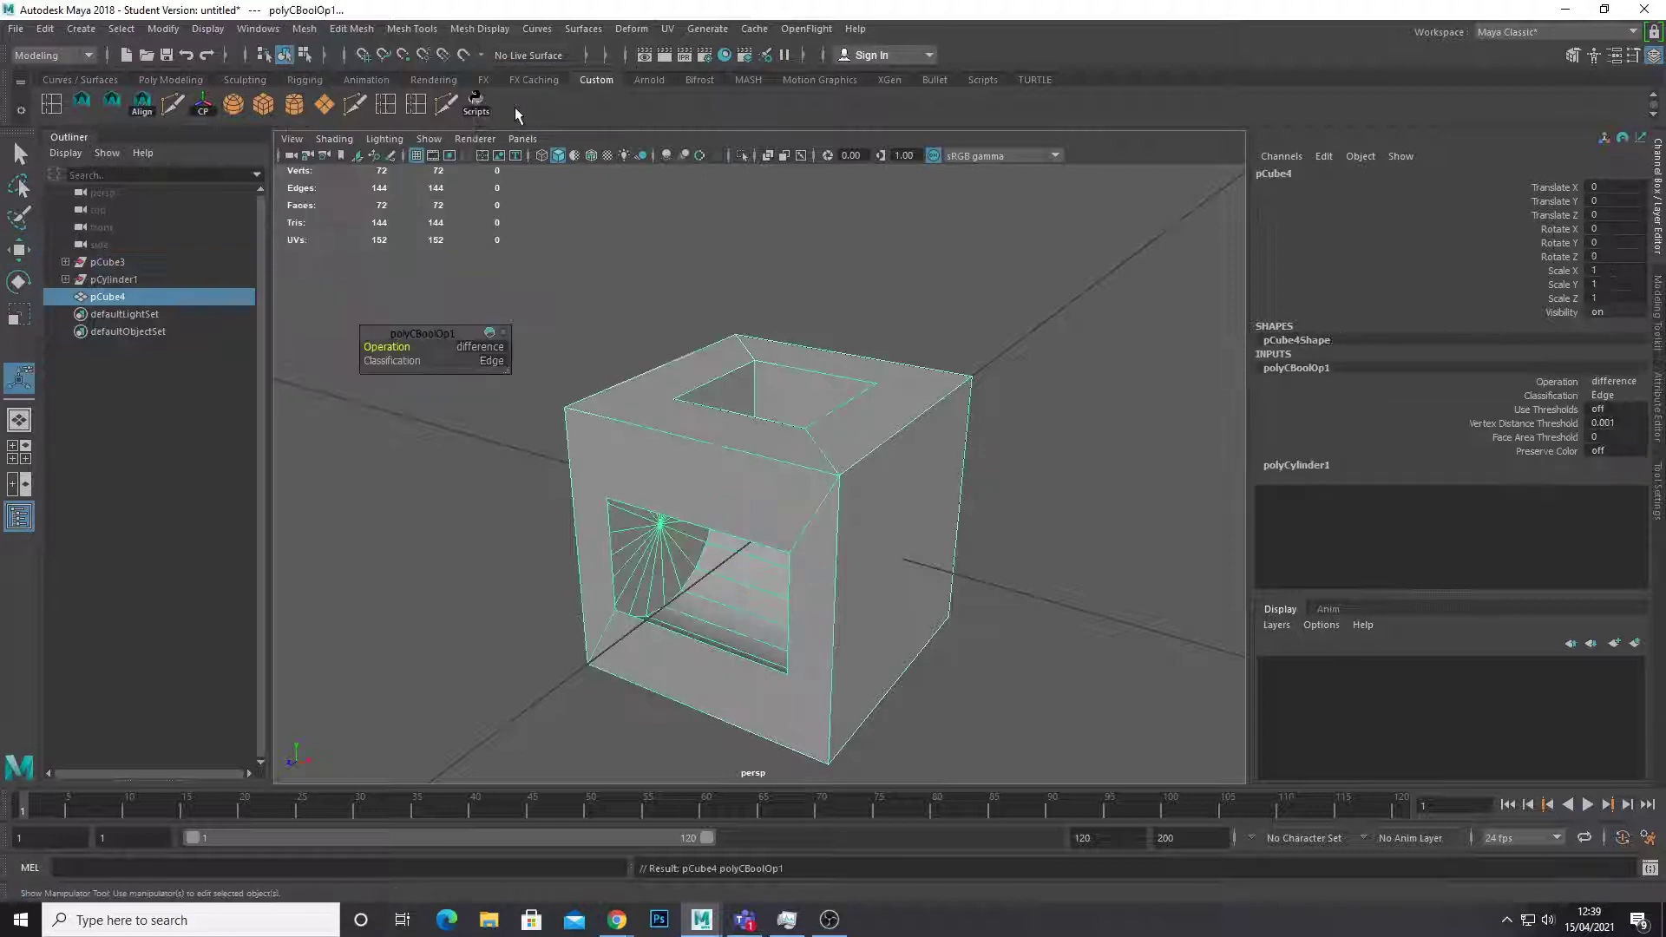
- Delete all construction history in the scene, removing the leftover Boolean source objects
{"action": "left_click", "coordinate": [45, 28]}
{"action": "mouse_move", "coordinate": [172, 252]}
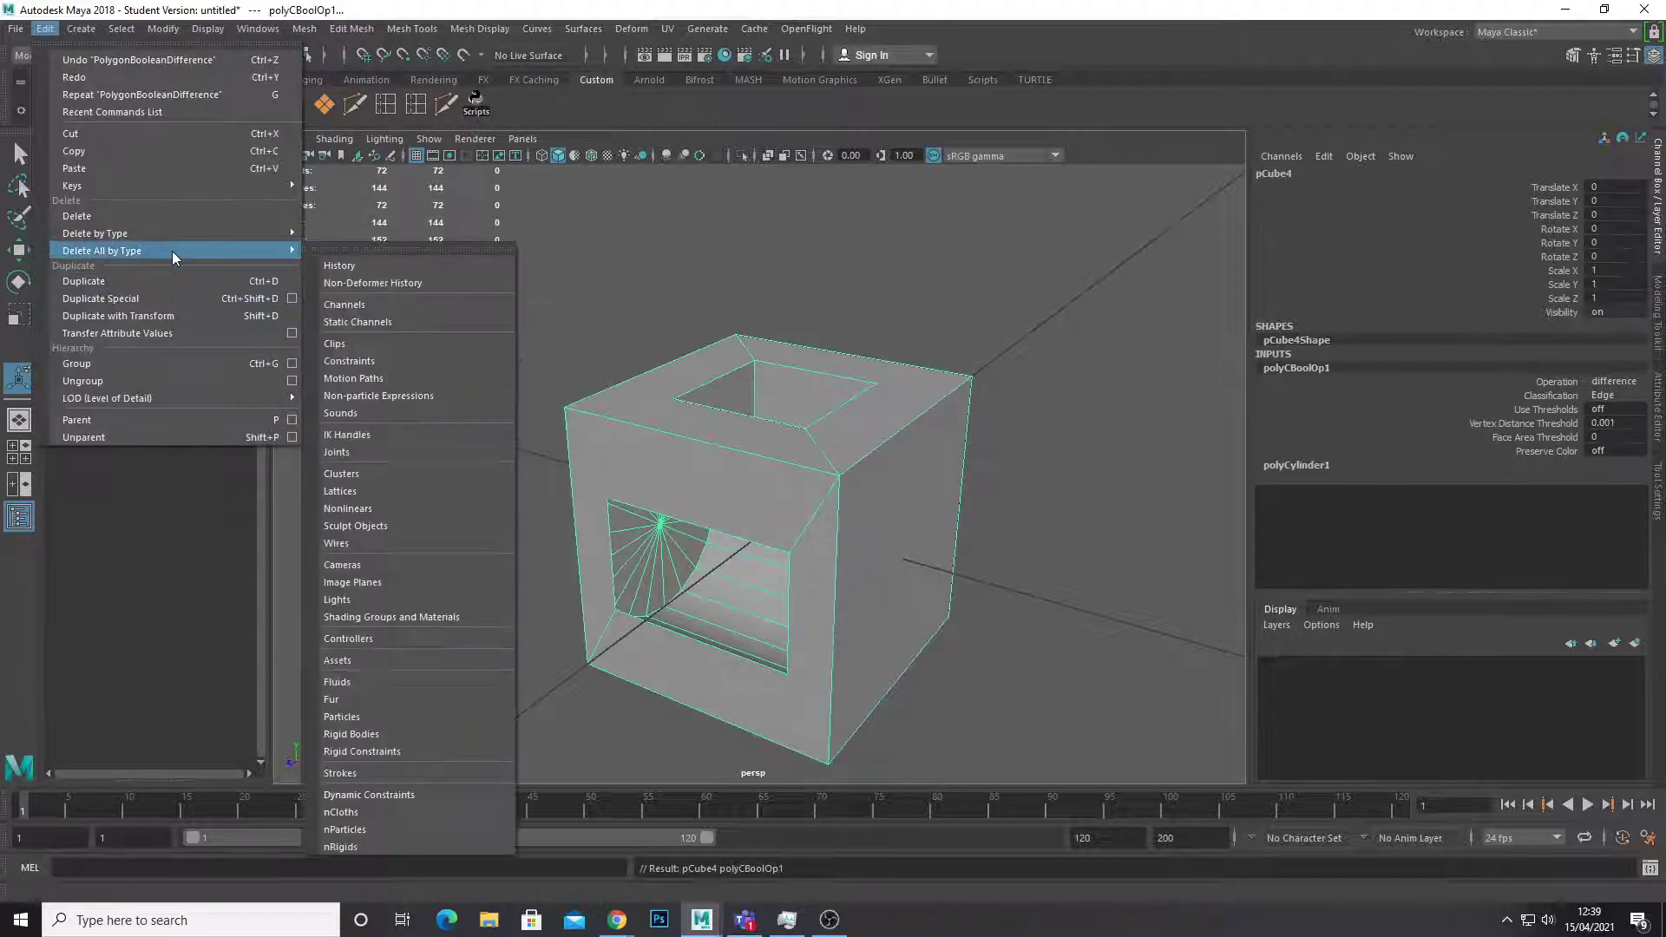
{"action": "left_click", "coordinate": [434, 257]}
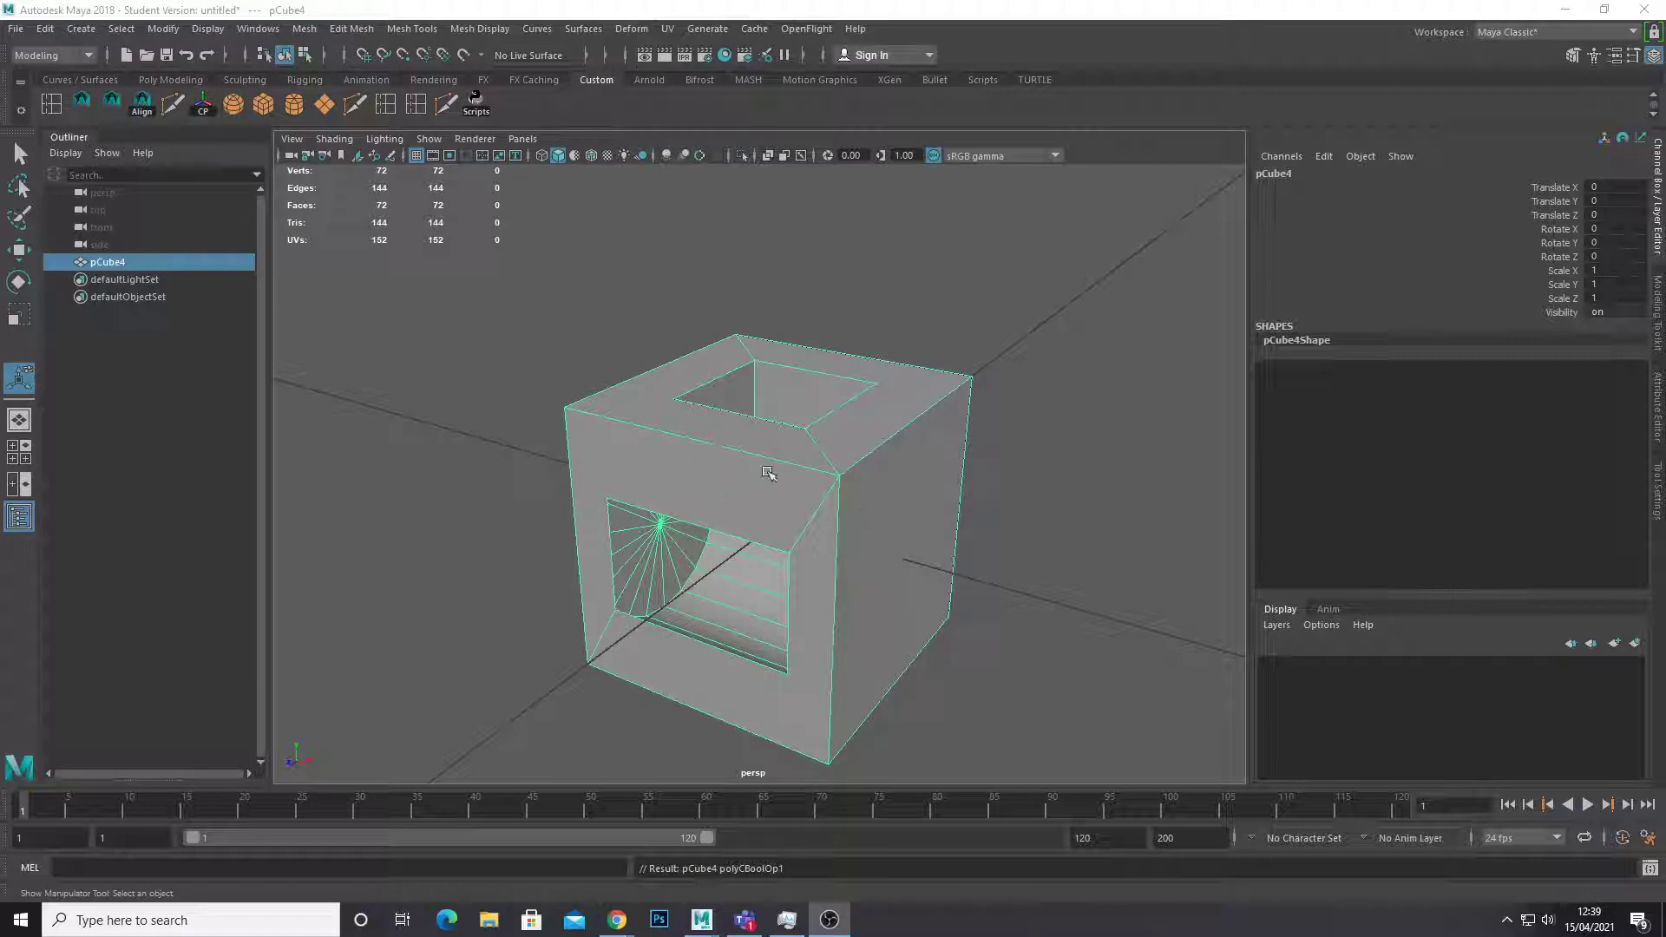
- Preview the carved cube with smoothing and return to the unsmoothed display
{"action": "left_click_drag", "start_coordinate": [732, 477], "coordinate": [759, 543], "text": "alt"}
{"action": "key", "text": "3"}
{"action": "key", "text": "1"}
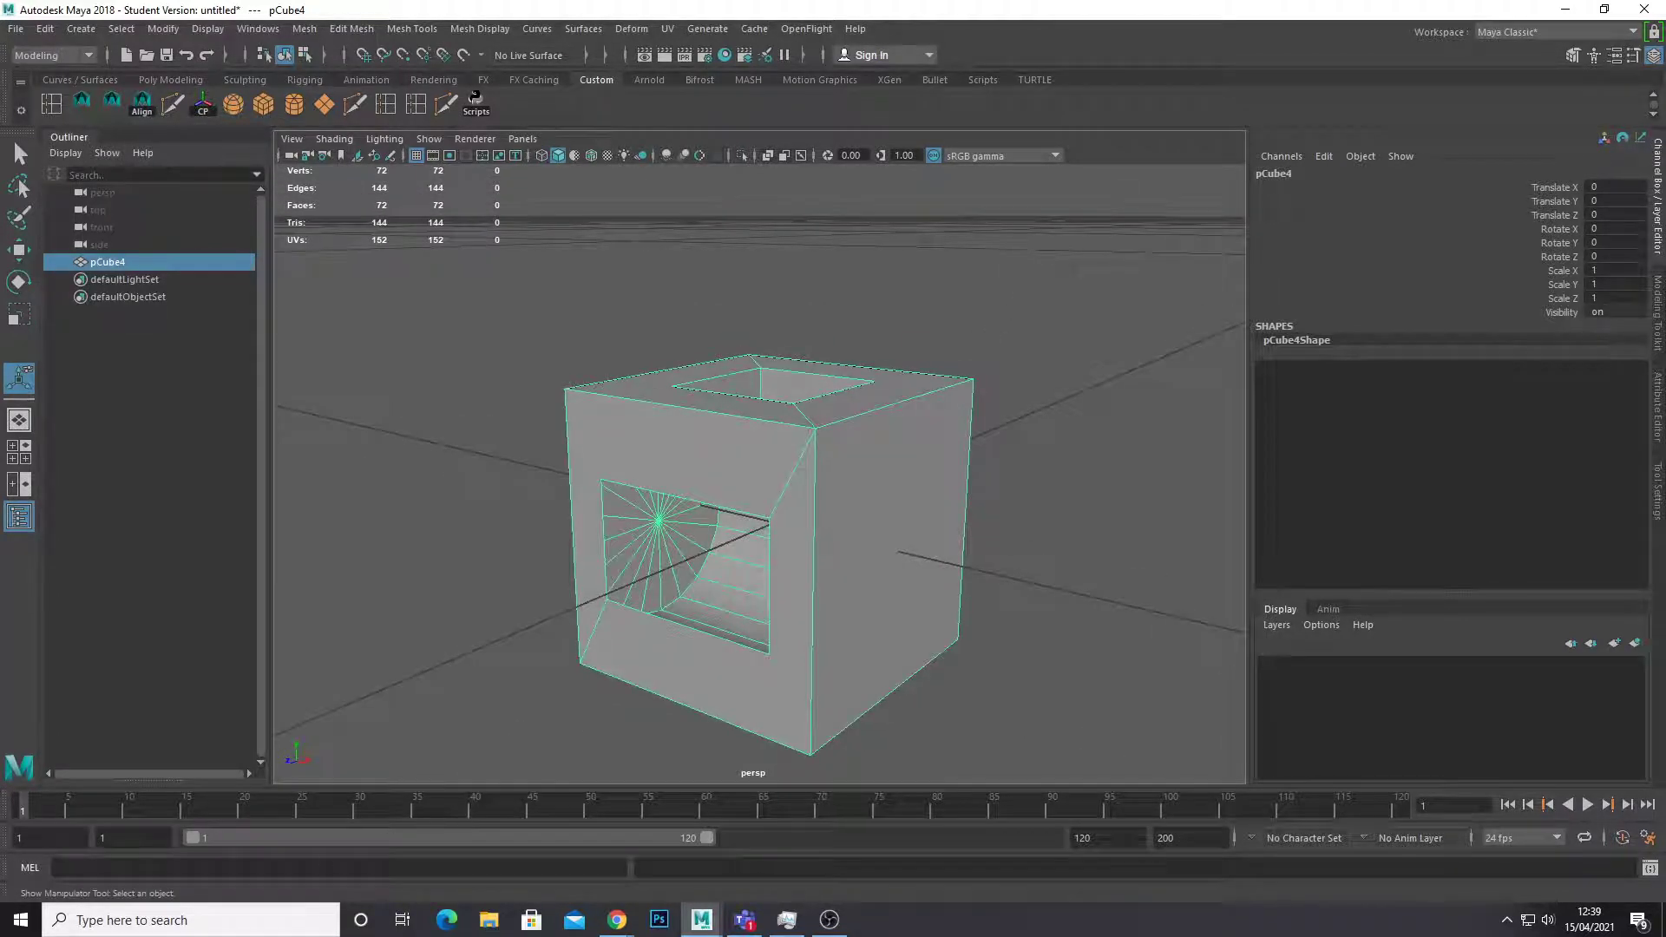
- Run the MEL commands polyRemesh; and polyRetopo; on the carved cube to rebuild its topology
{"action": "left_click", "coordinate": [208, 866]}
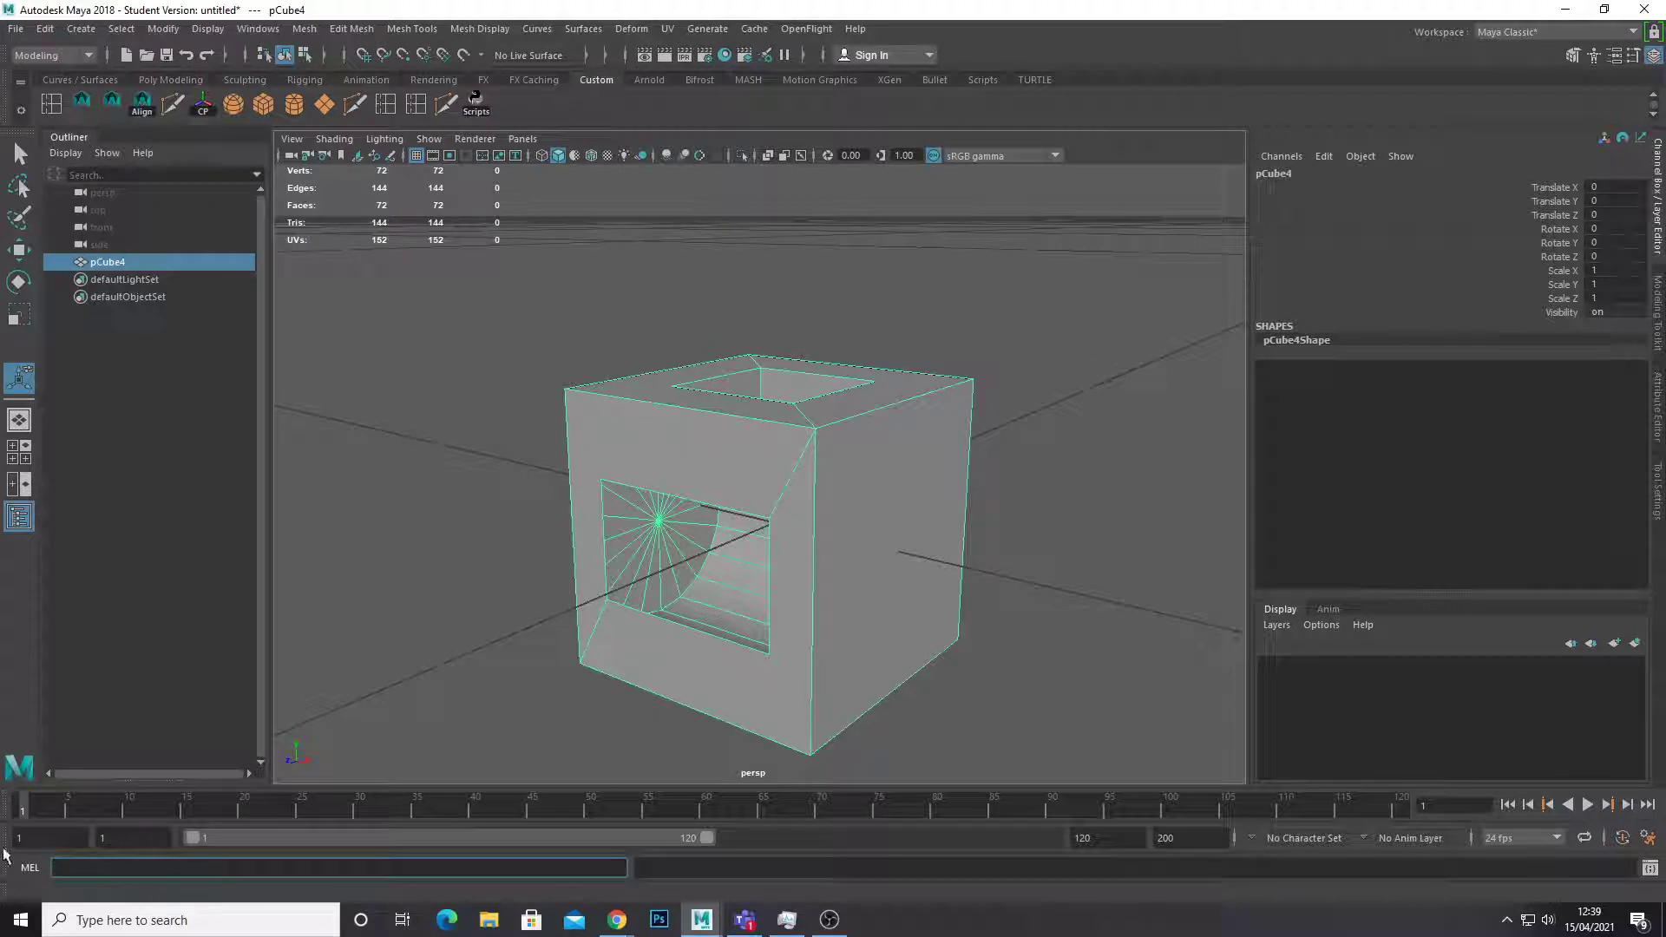
{"action": "type", "text": "polyRemesh;"}
{"action": "key", "text": "Return"}
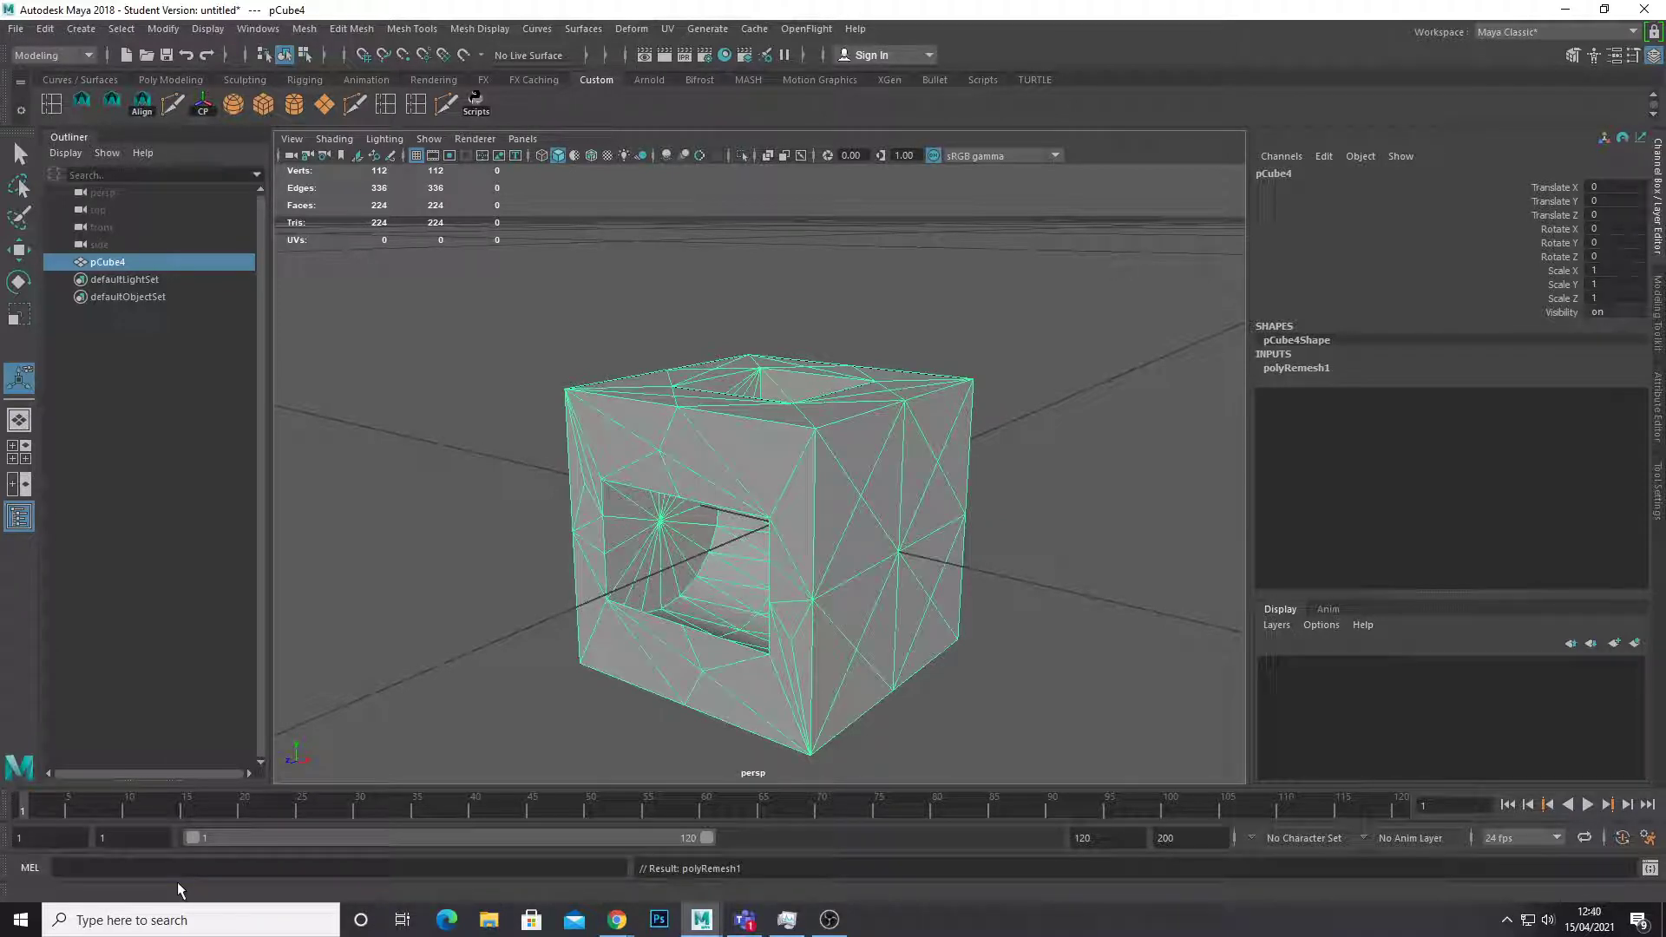
{"action": "left_click", "coordinate": [182, 876]}
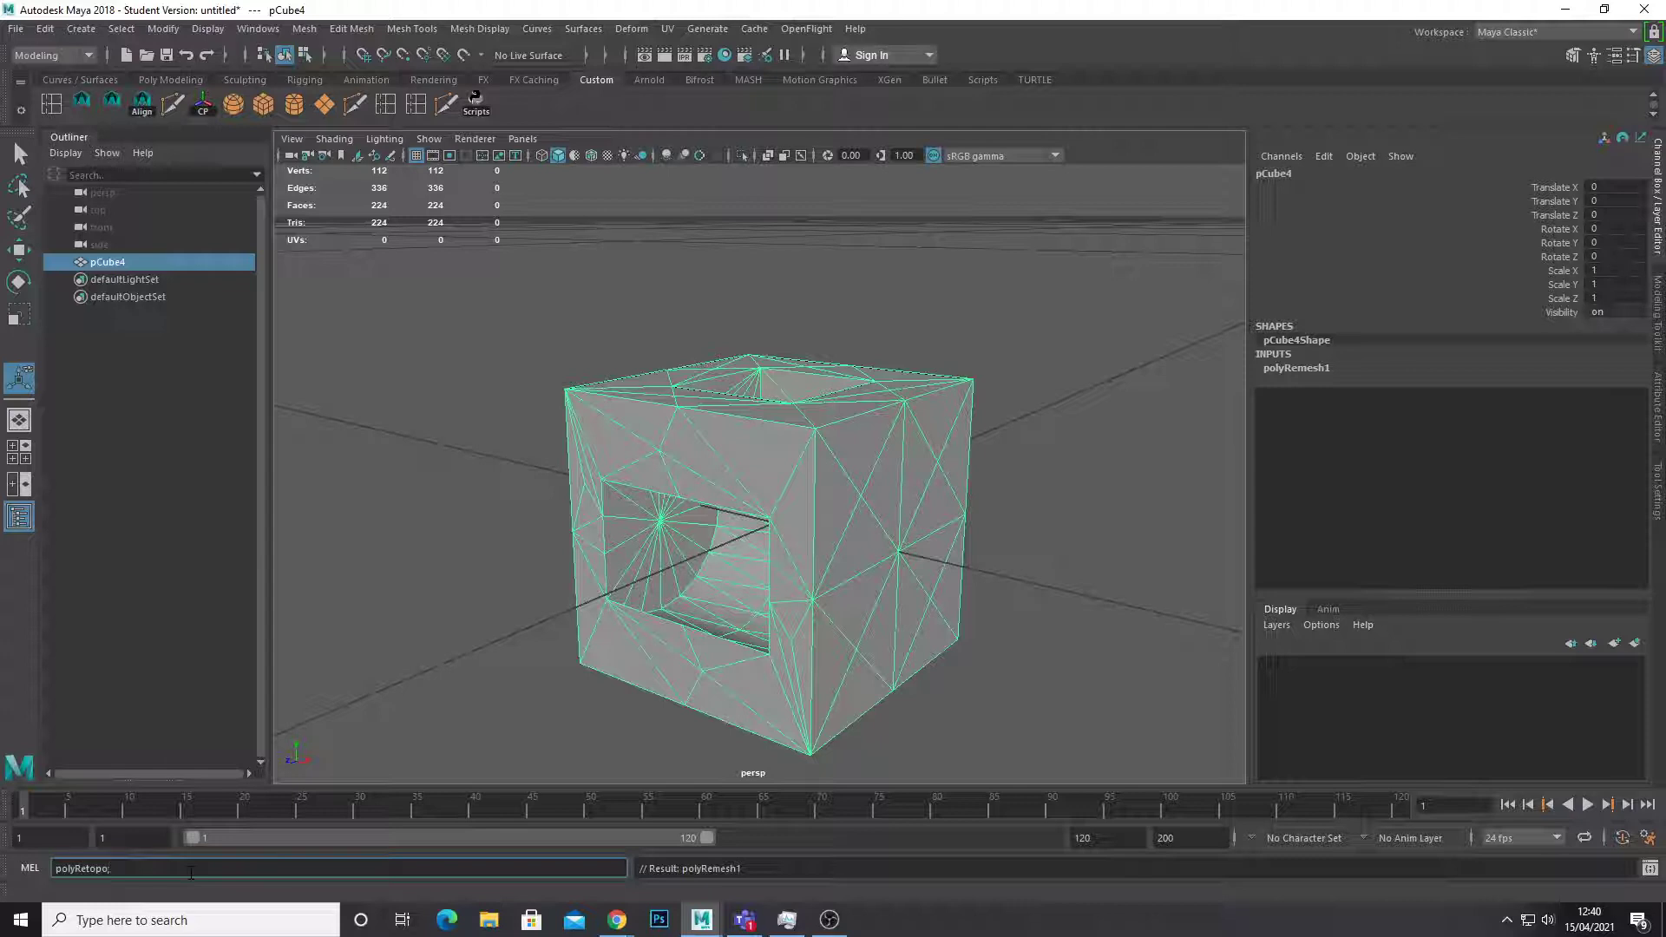
{"action": "key", "text": "Return"}
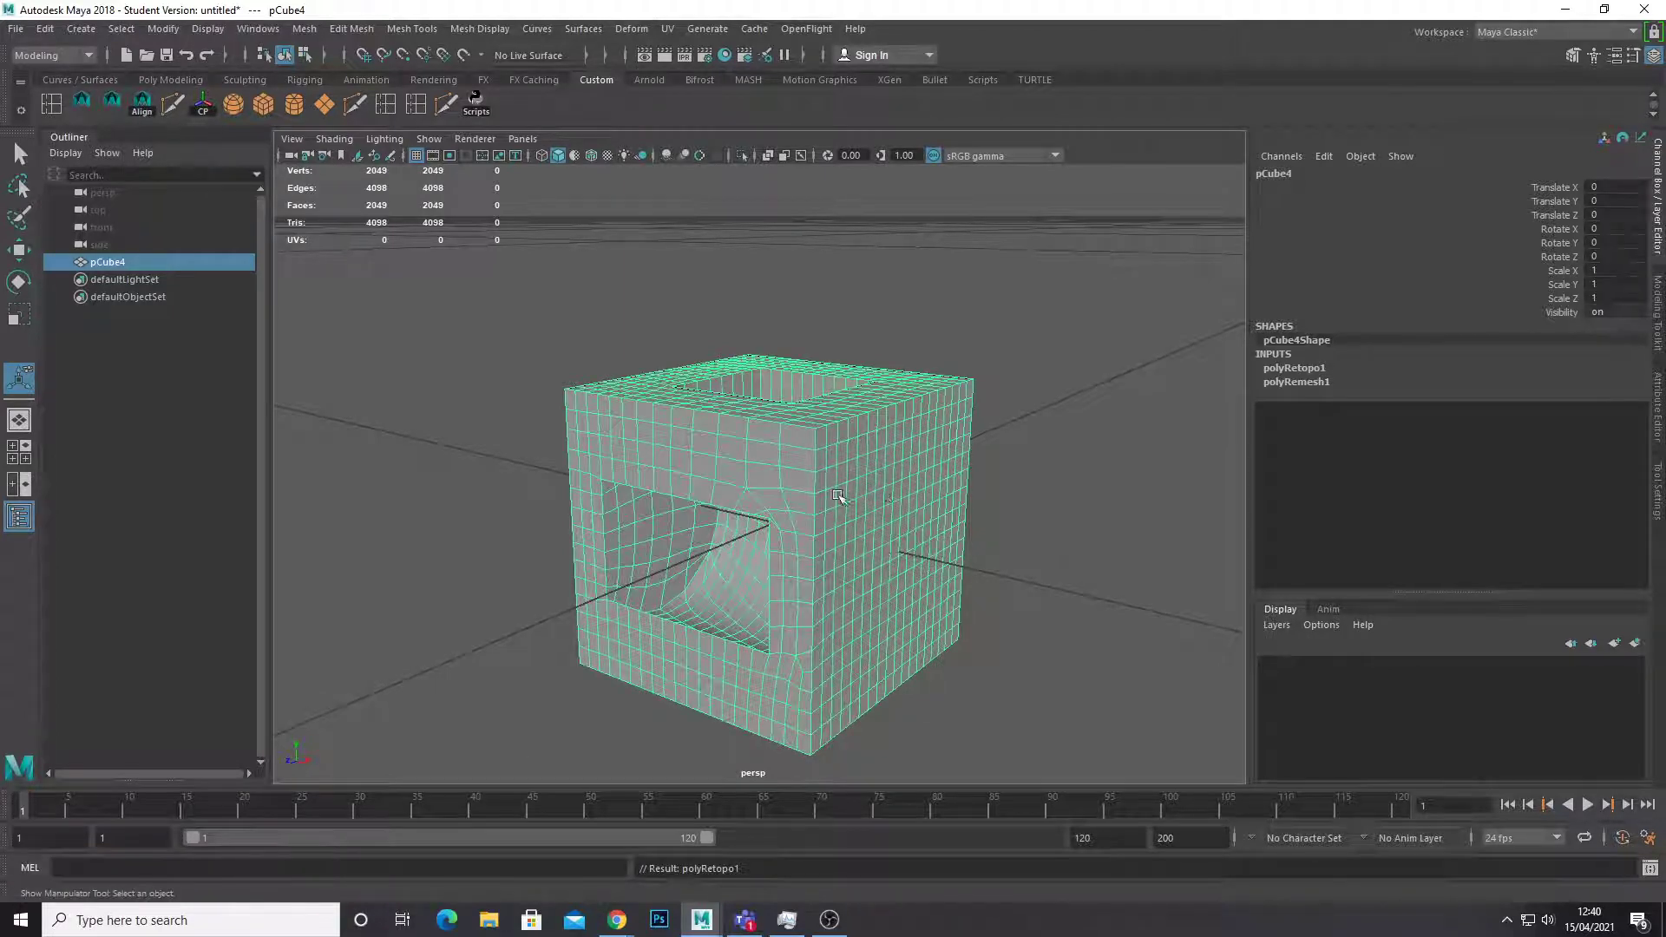
- Examine the retopologized mesh's edge flow around both recesses from several angles
{"action": "scroll", "coordinate": [900, 450], "scroll_direction": "up", "scroll_amount": 2}
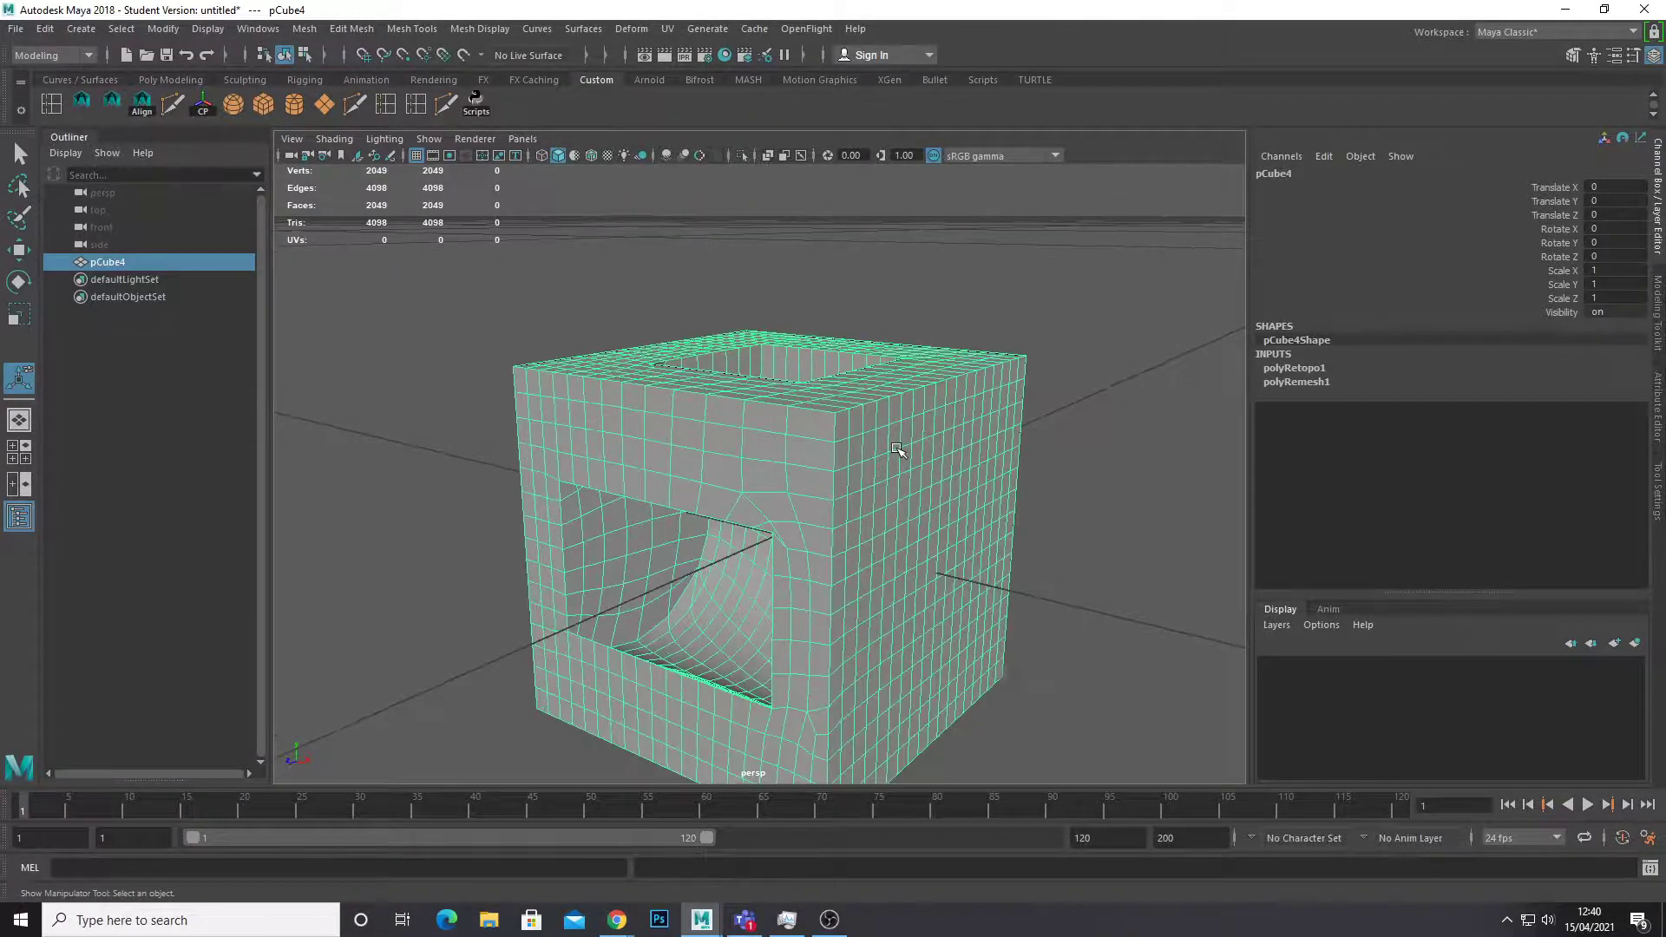
{"action": "scroll", "coordinate": [900, 450], "scroll_direction": "down", "scroll_amount": 2}
{"action": "left_click_drag", "start_coordinate": [854, 476], "coordinate": [905, 493], "text": "alt"}
{"action": "scroll", "coordinate": [906, 493], "scroll_direction": "up", "scroll_amount": 3}
{"action": "scroll", "coordinate": [970, 419], "scroll_direction": "down", "scroll_amount": 3}
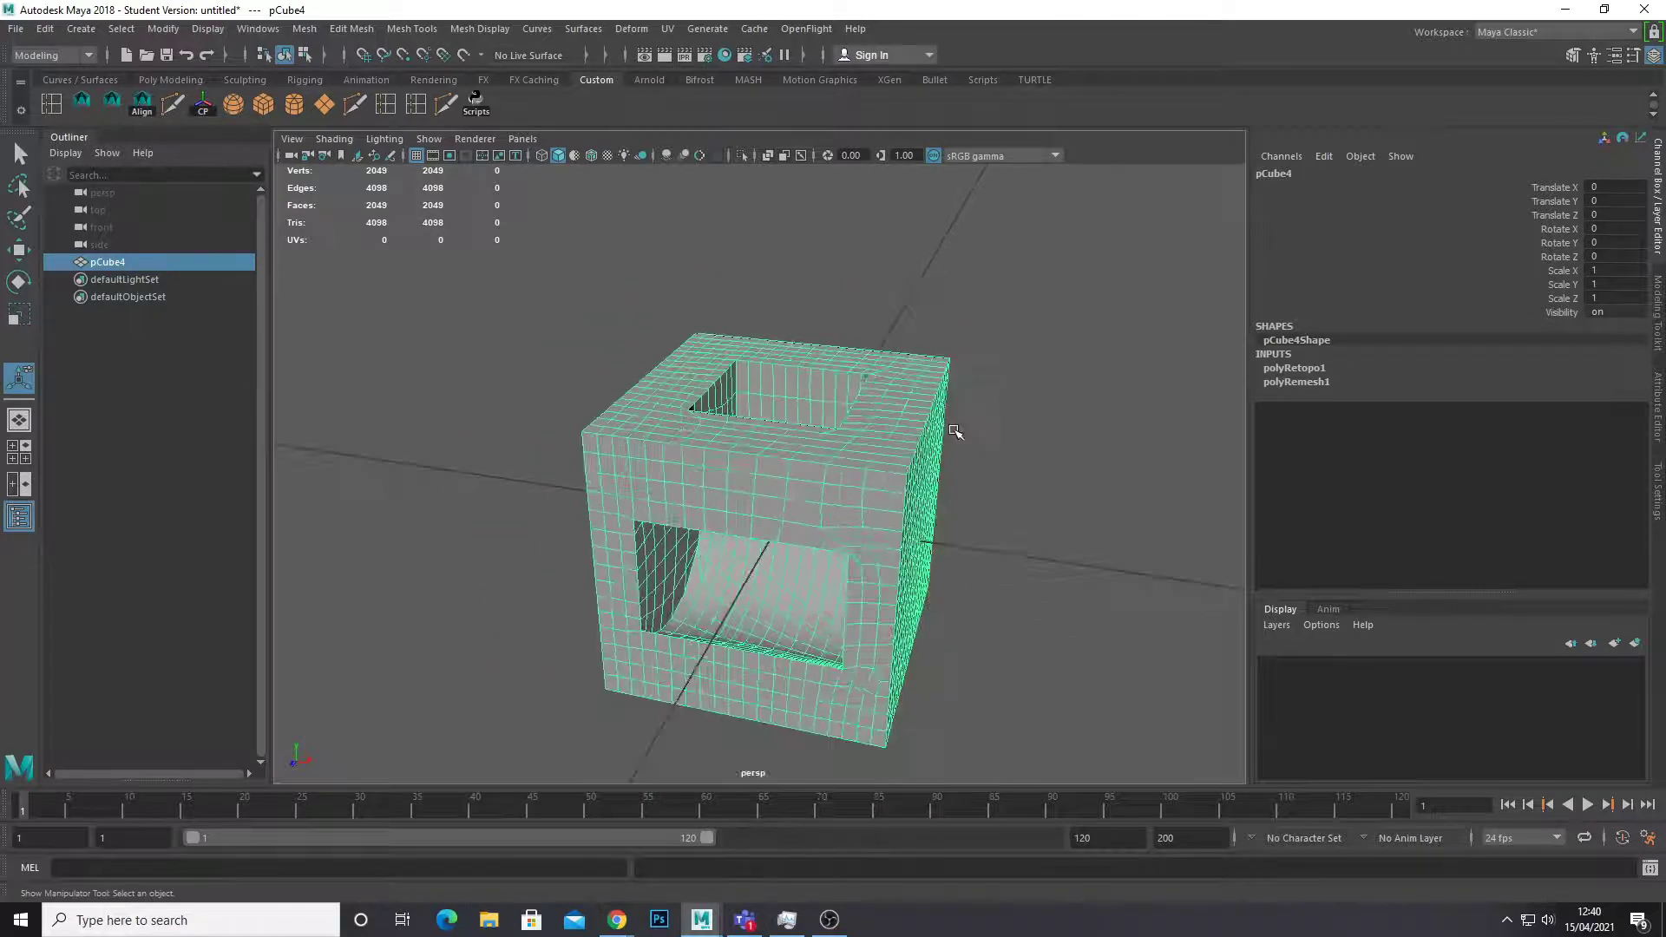
{"action": "mouse_move", "coordinate": [956, 432]}
{"action": "left_mouse_down", "text": "alt"}
{"action": "mouse_move", "coordinate": [904, 447]}
{"action": "mouse_move", "coordinate": [933, 443]}
{"action": "left_mouse_up", "text": "alt"}
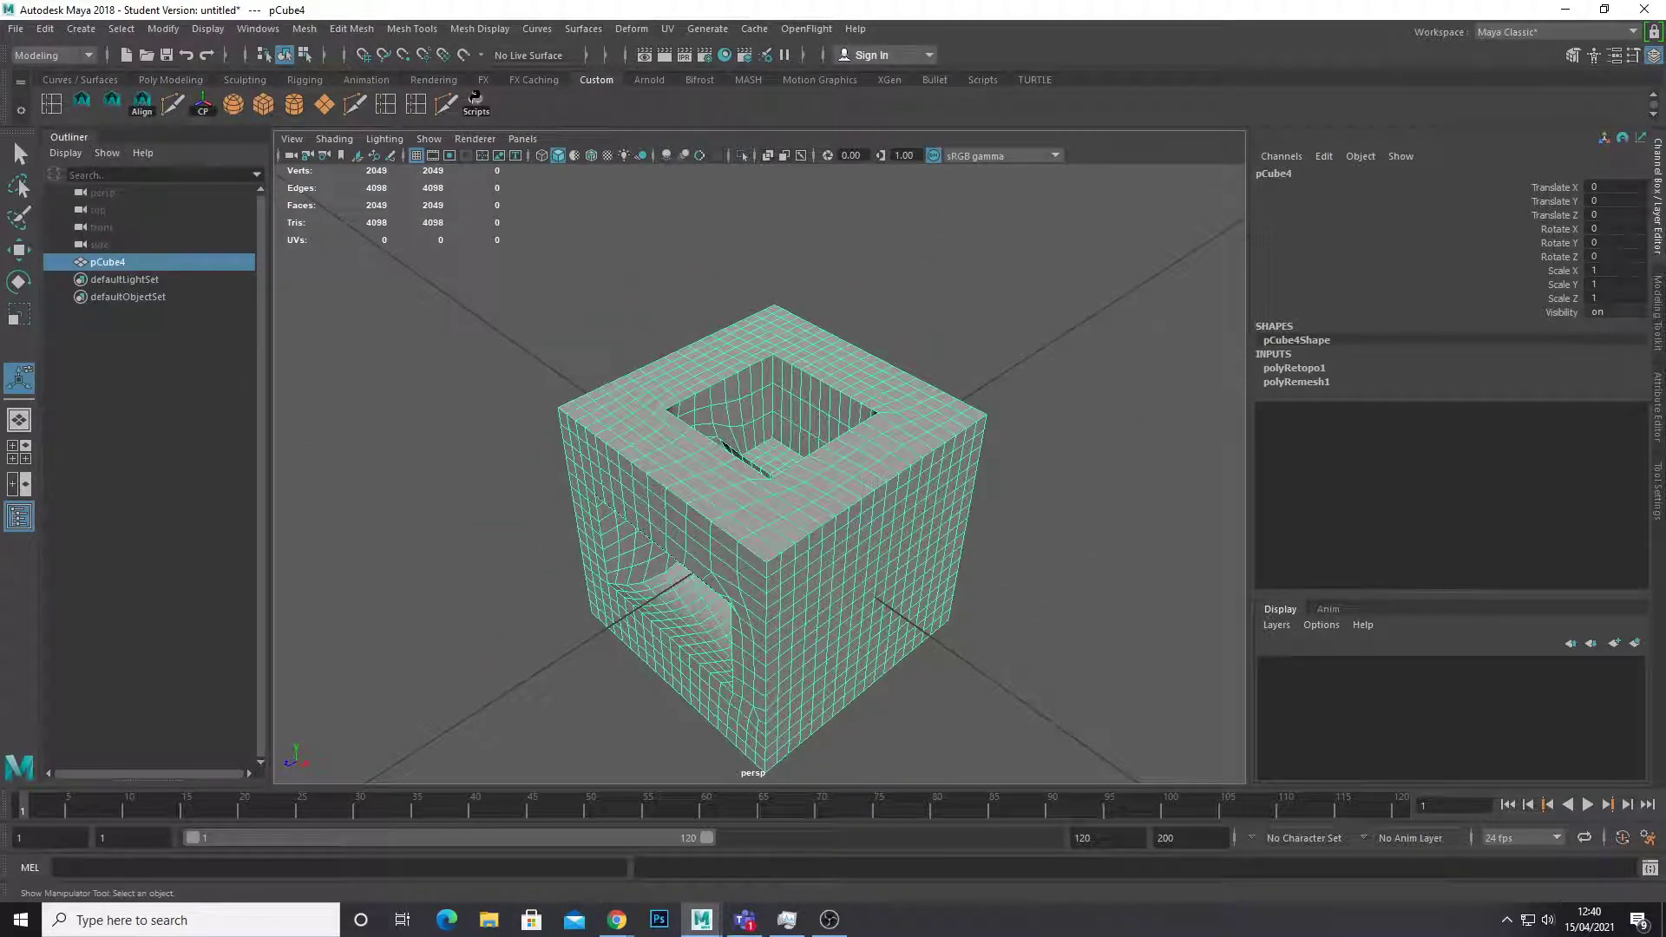
{"action": "key", "text": "alt+Tab"}
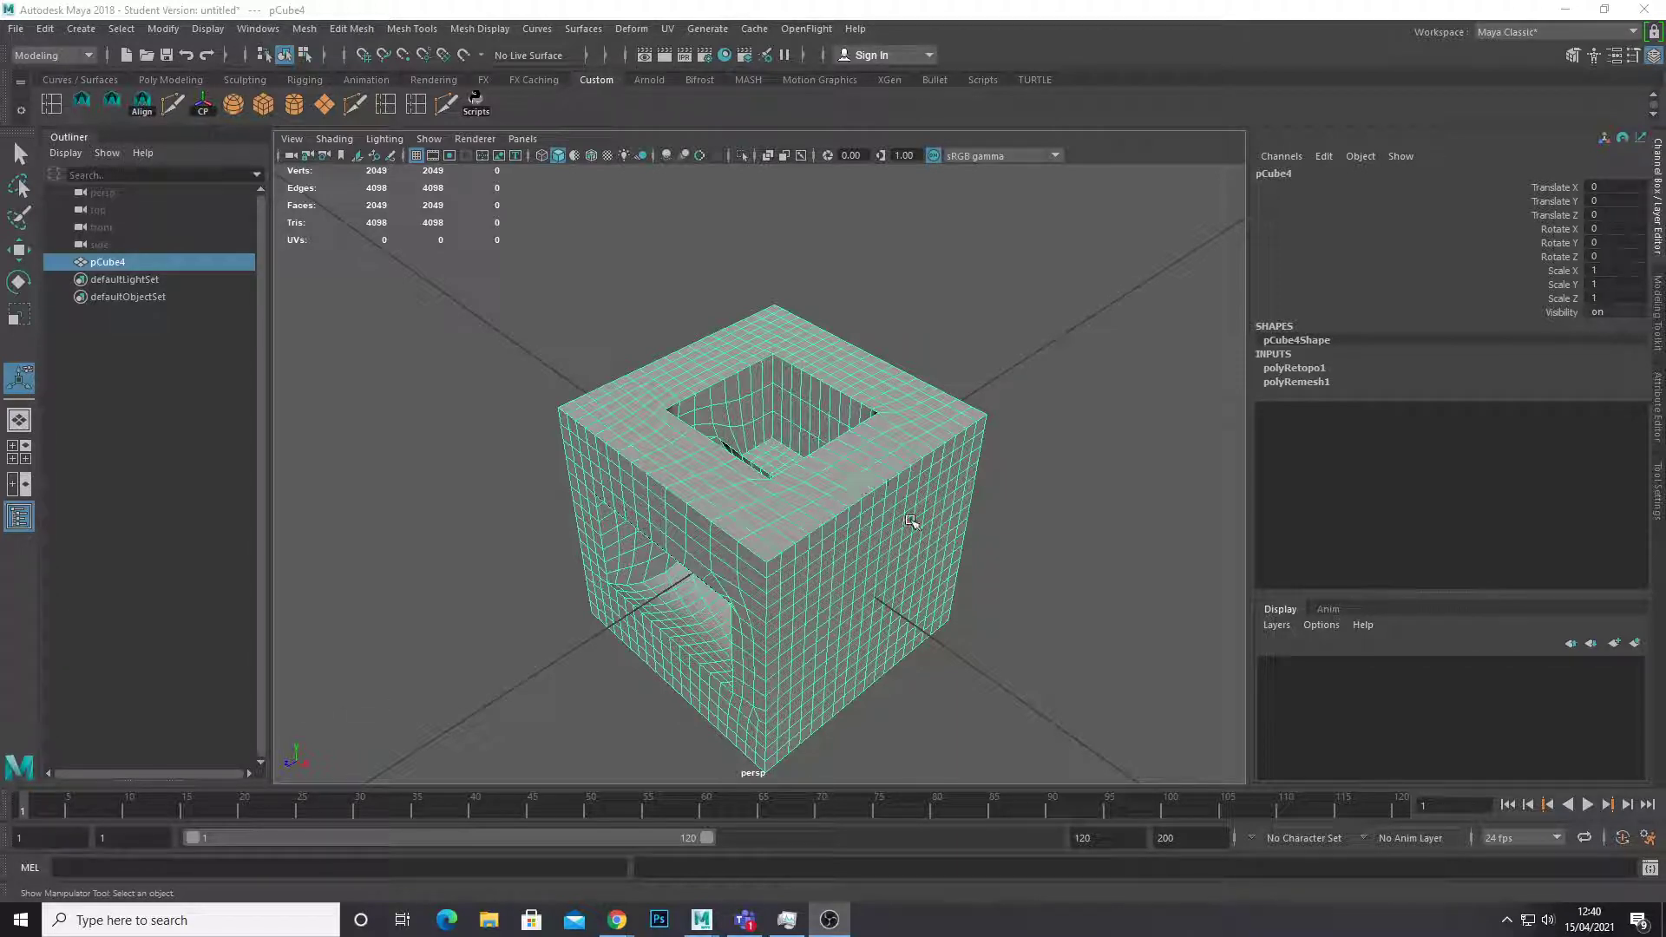
- Try enlarging the mesh uniformly to a scale of about 84.185, and undo the scaling
{"action": "scroll", "coordinate": [941, 511], "scroll_direction": "down", "scroll_amount": 10}
{"action": "key", "text": "r"}
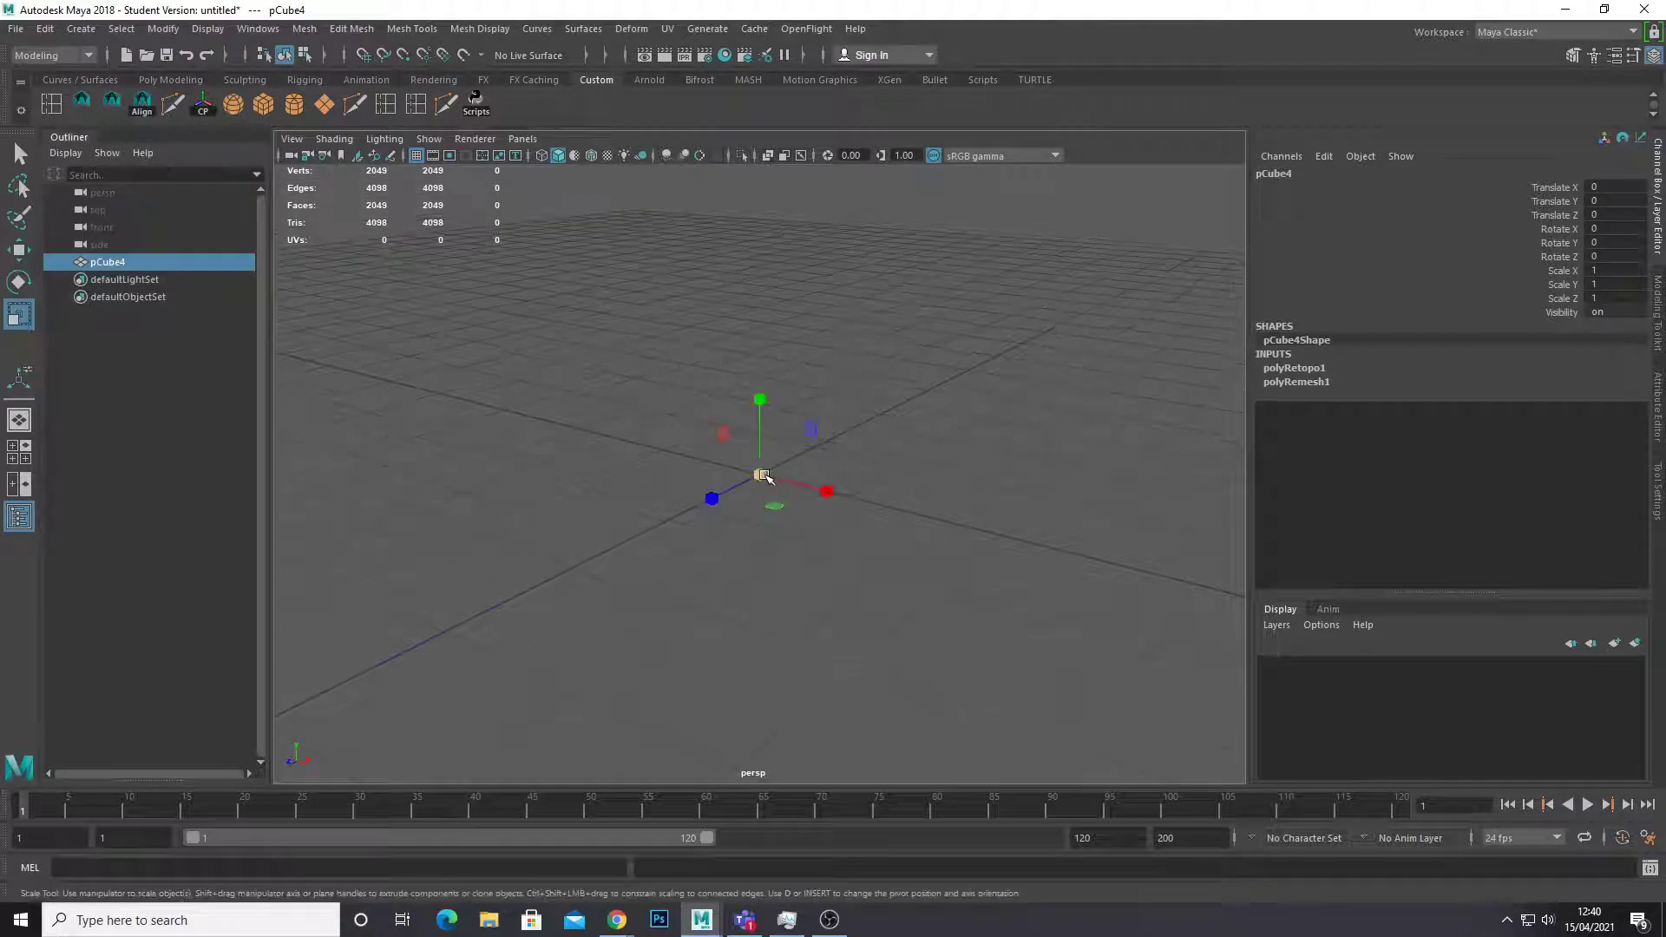
{"action": "left_click_drag", "start_coordinate": [761, 475], "coordinate": [1033, 408]}
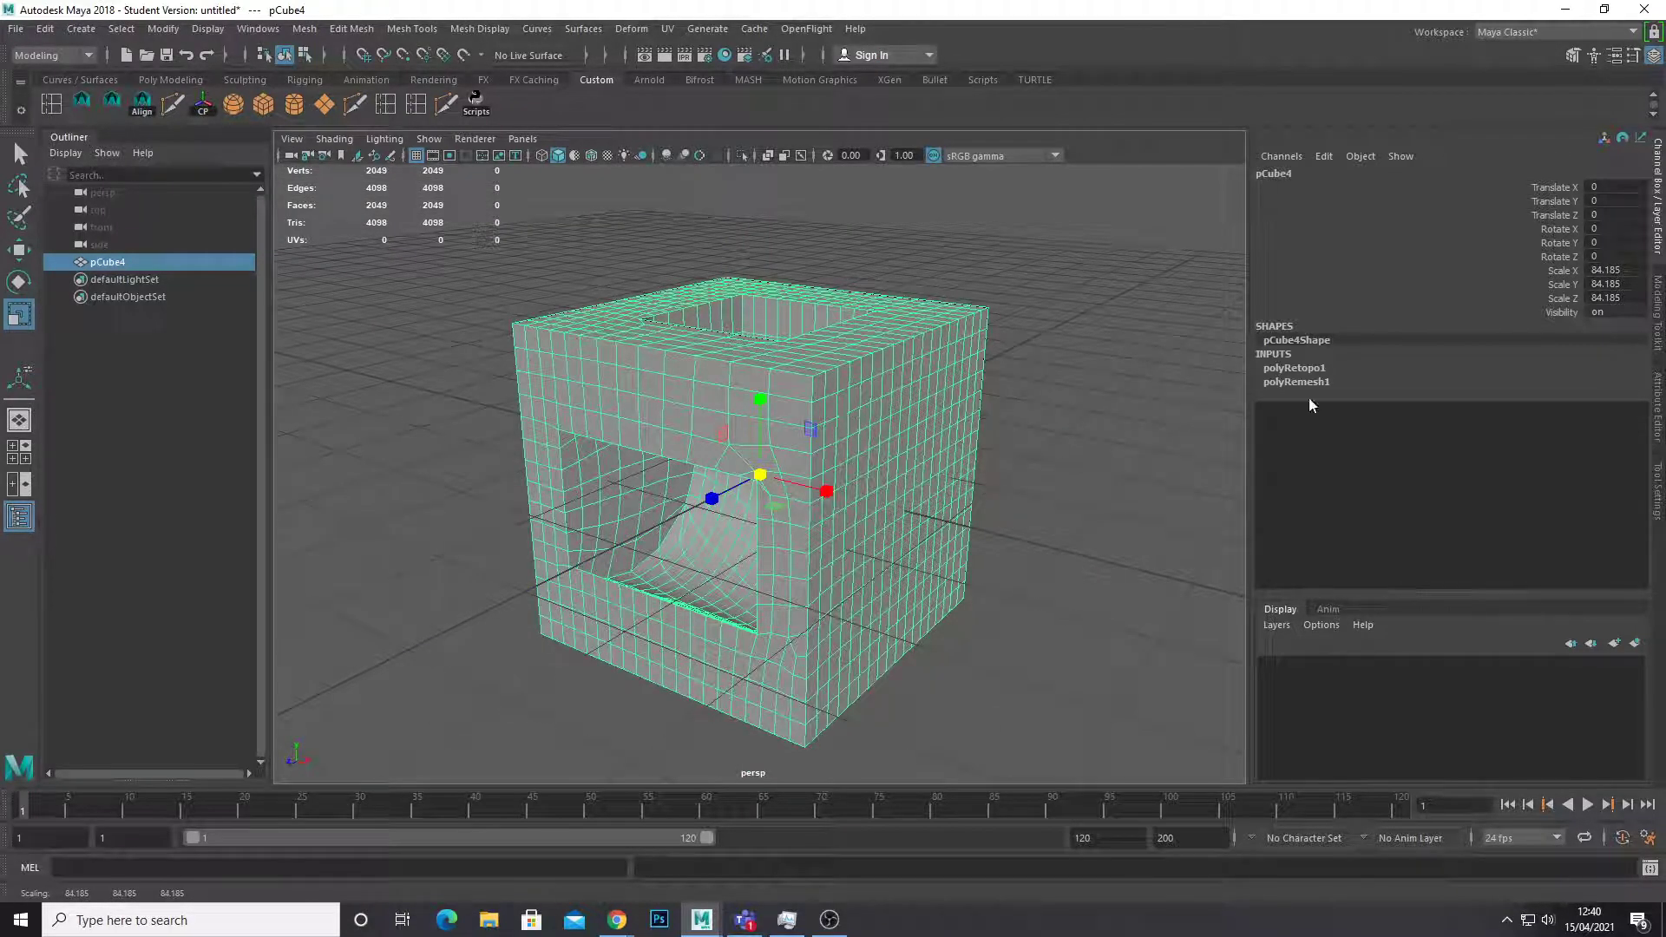
{"action": "key", "text": "ctrl+z"}
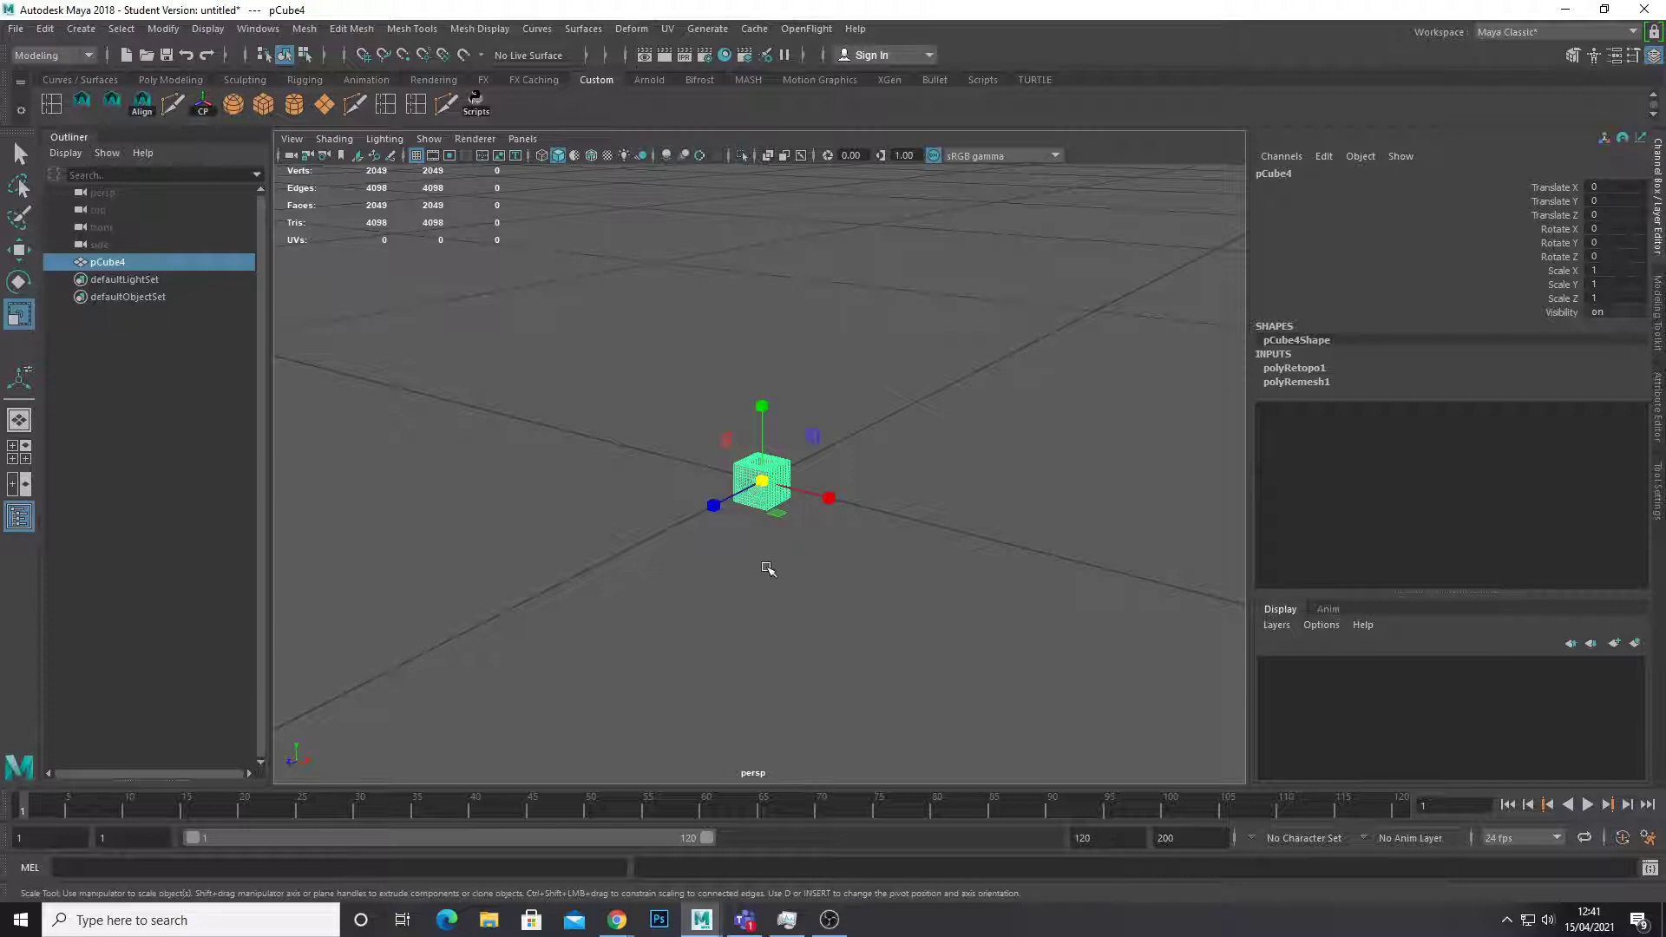
{"action": "scroll", "coordinate": [800, 524], "scroll_direction": "up", "scroll_amount": 8}
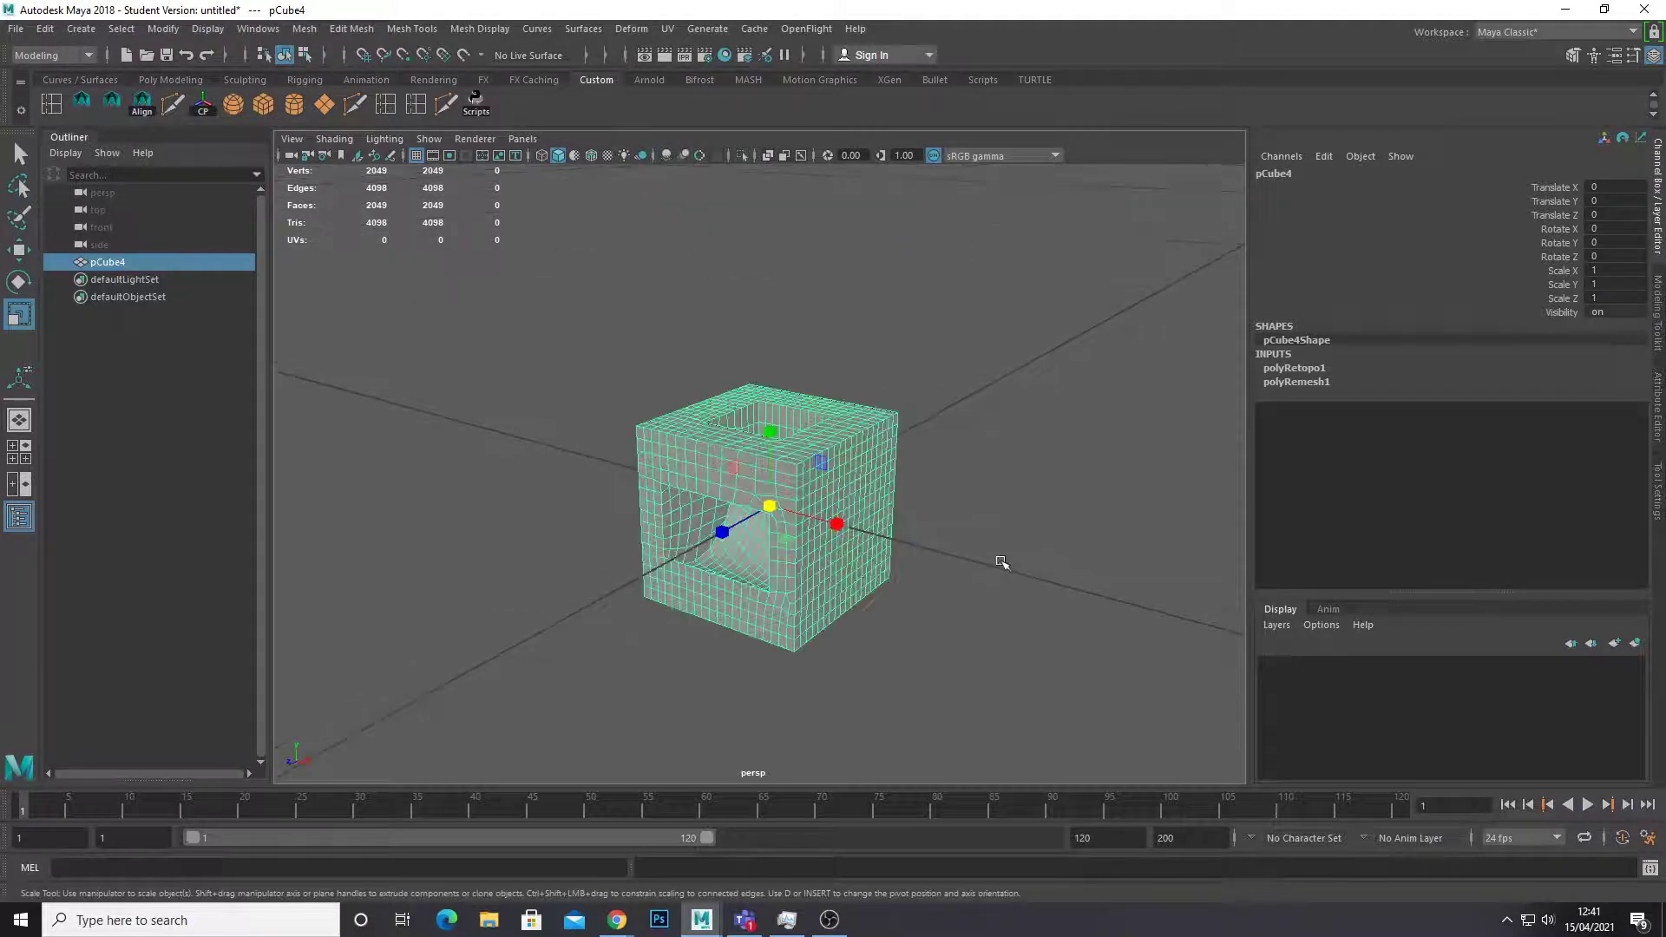
- Set the Target Face Count of the mesh's polyRetopo1 input to 500
{"action": "left_click", "coordinate": [1324, 382]}
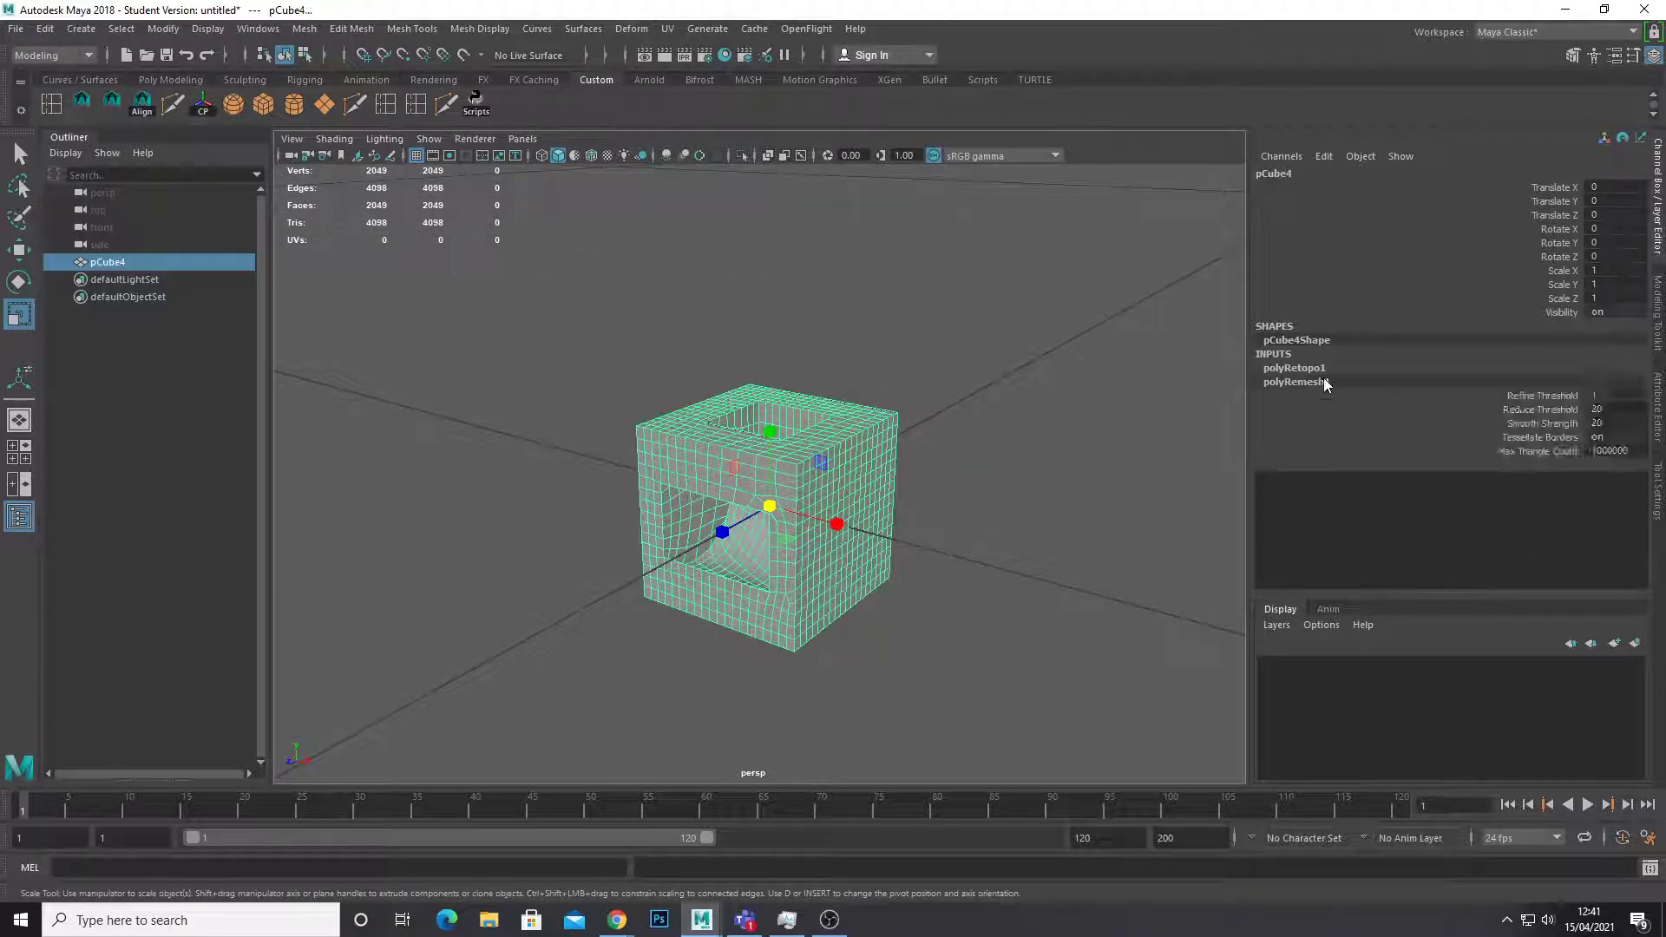
{"action": "left_click", "coordinate": [1373, 369]}
{"action": "scroll", "coordinate": [877, 553], "scroll_direction": "up", "scroll_amount": 4}
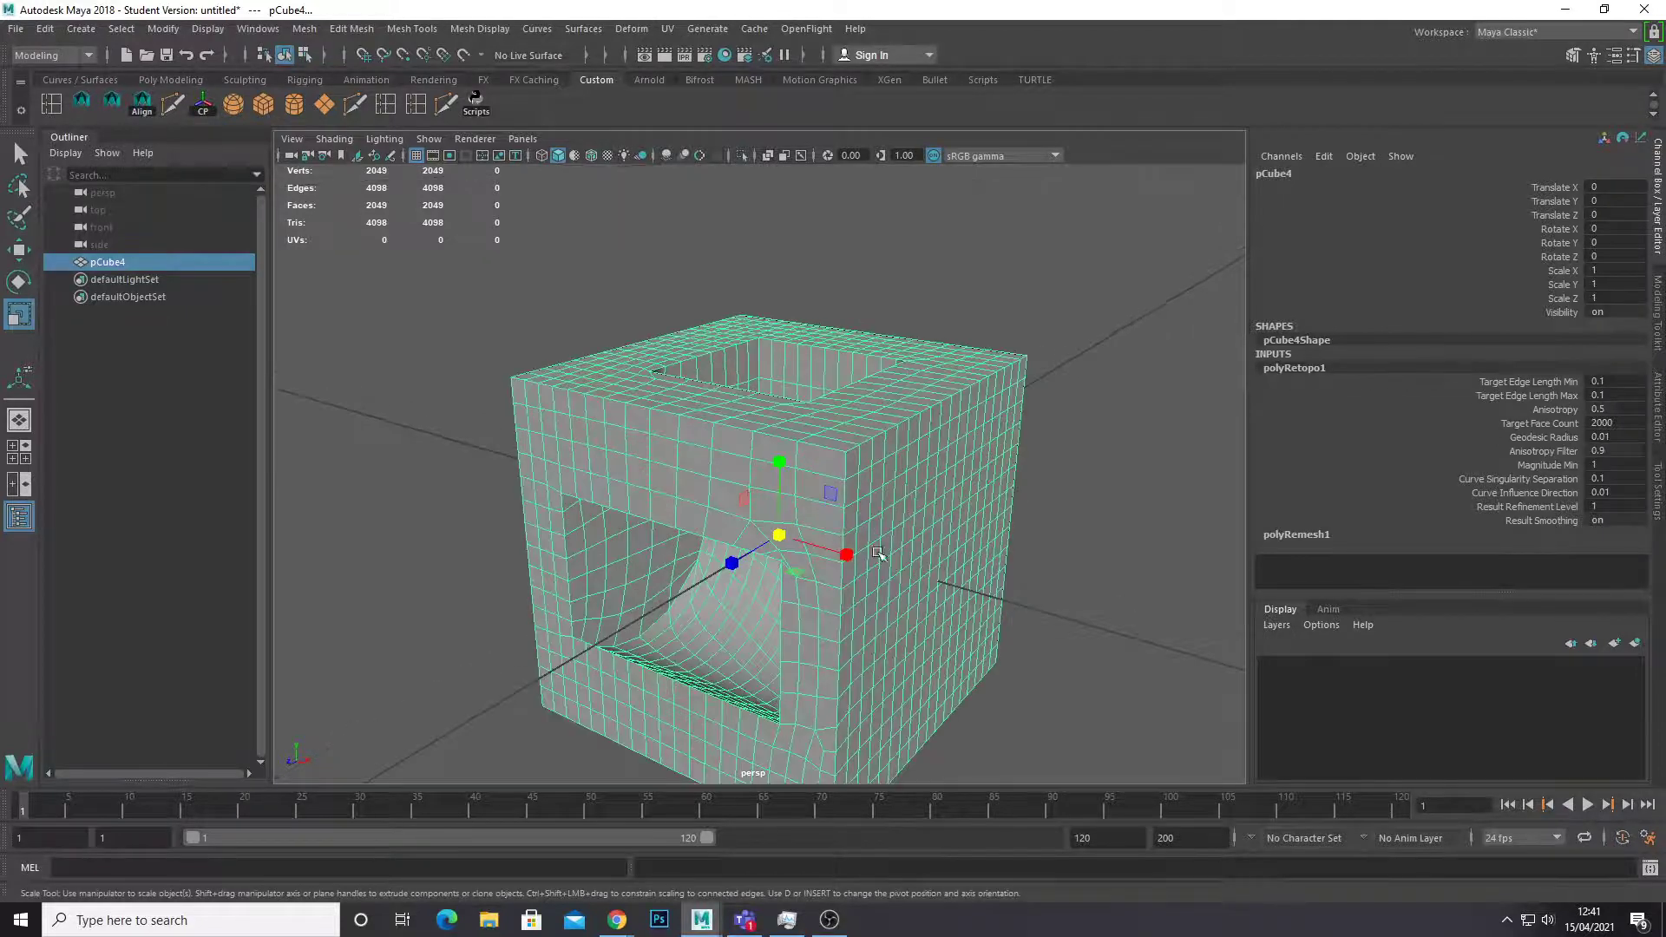
{"action": "double_click", "coordinate": [1629, 423]}
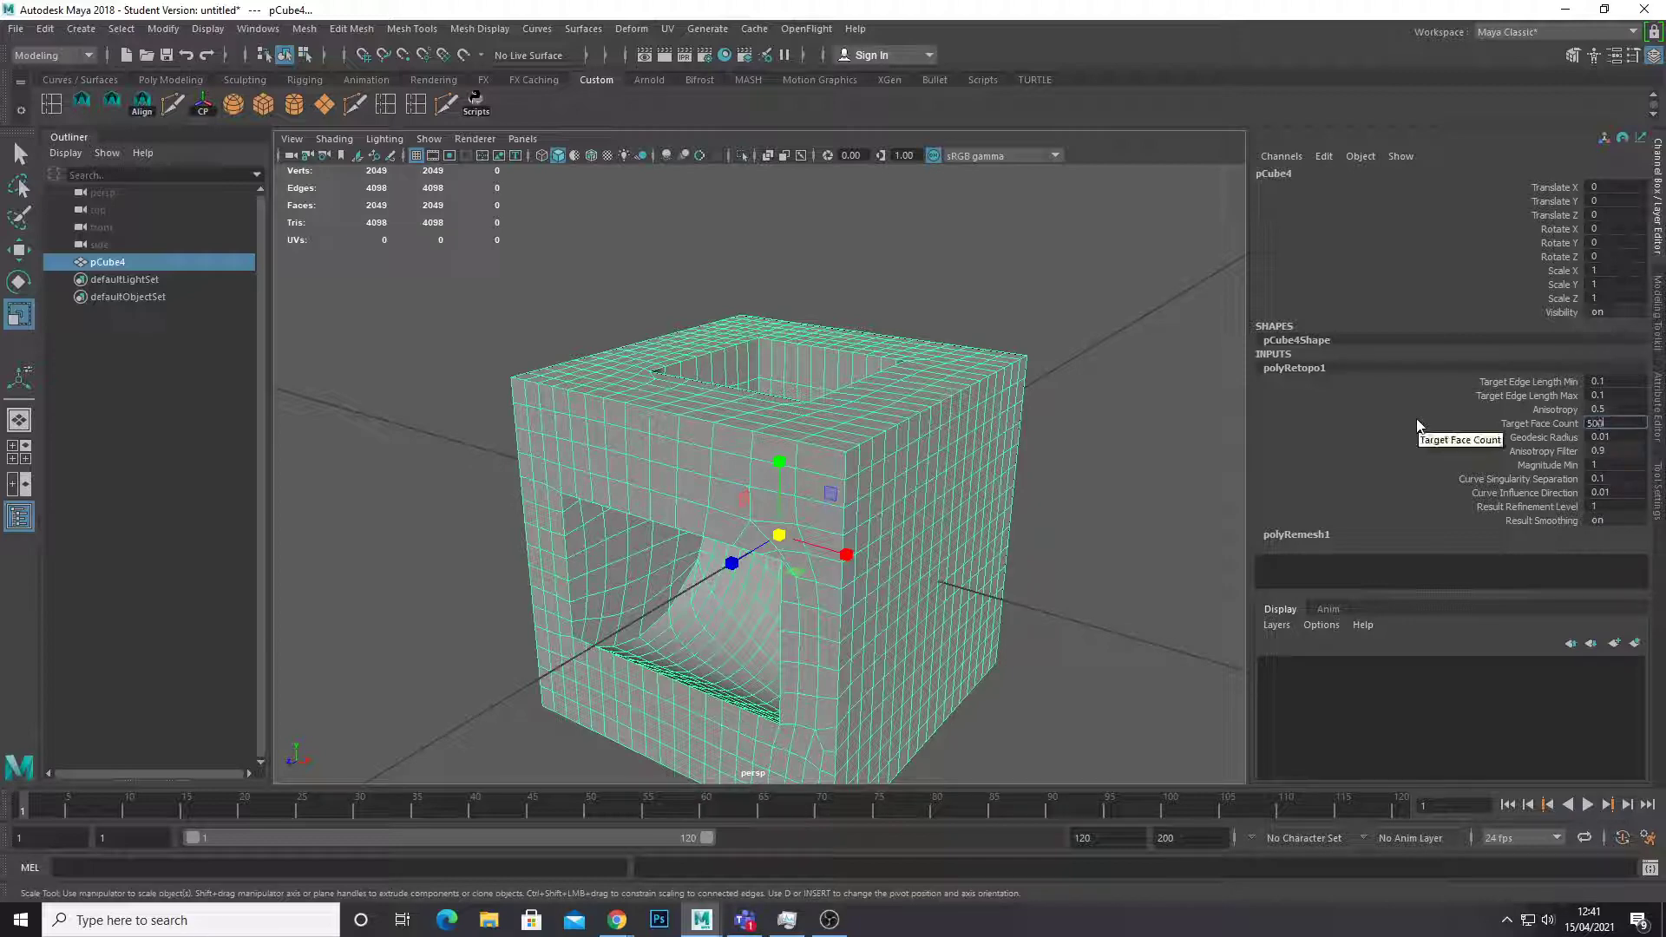
{"action": "key", "text": "Return"}
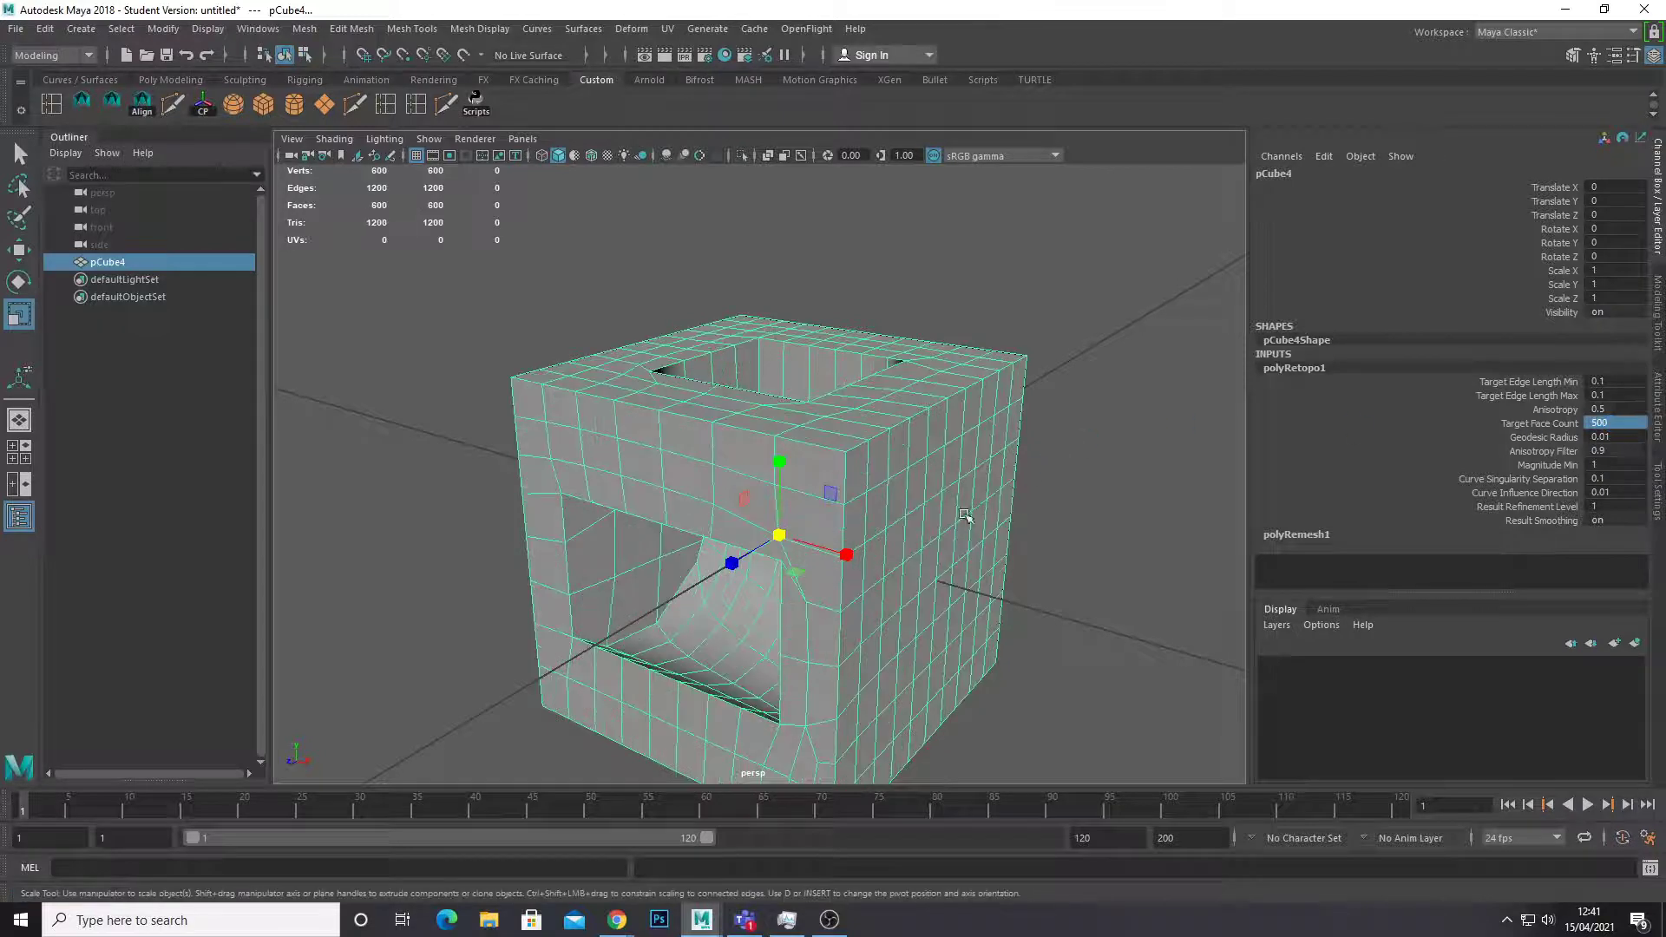
- Turn on smooth preview for the retopologized cube and examine its rounded edges and recesses from several angles
{"action": "mouse_move", "coordinate": [990, 461]}
{"action": "left_mouse_down", "text": "alt"}
{"action": "mouse_move", "coordinate": [910, 492]}
{"action": "mouse_move", "coordinate": [915, 416]}
{"action": "mouse_move", "coordinate": [971, 436]}
{"action": "mouse_move", "coordinate": [899, 387]}
{"action": "mouse_move", "coordinate": [955, 461]}
{"action": "mouse_move", "coordinate": [916, 425]}
{"action": "mouse_move", "coordinate": [639, 465]}
{"action": "mouse_move", "coordinate": [840, 476]}
{"action": "mouse_move", "coordinate": [903, 450]}
{"action": "mouse_move", "coordinate": [891, 463]}
{"action": "mouse_move", "coordinate": [970, 452]}
{"action": "left_mouse_up", "text": "alt"}
{"action": "left_click", "coordinate": [971, 451]}
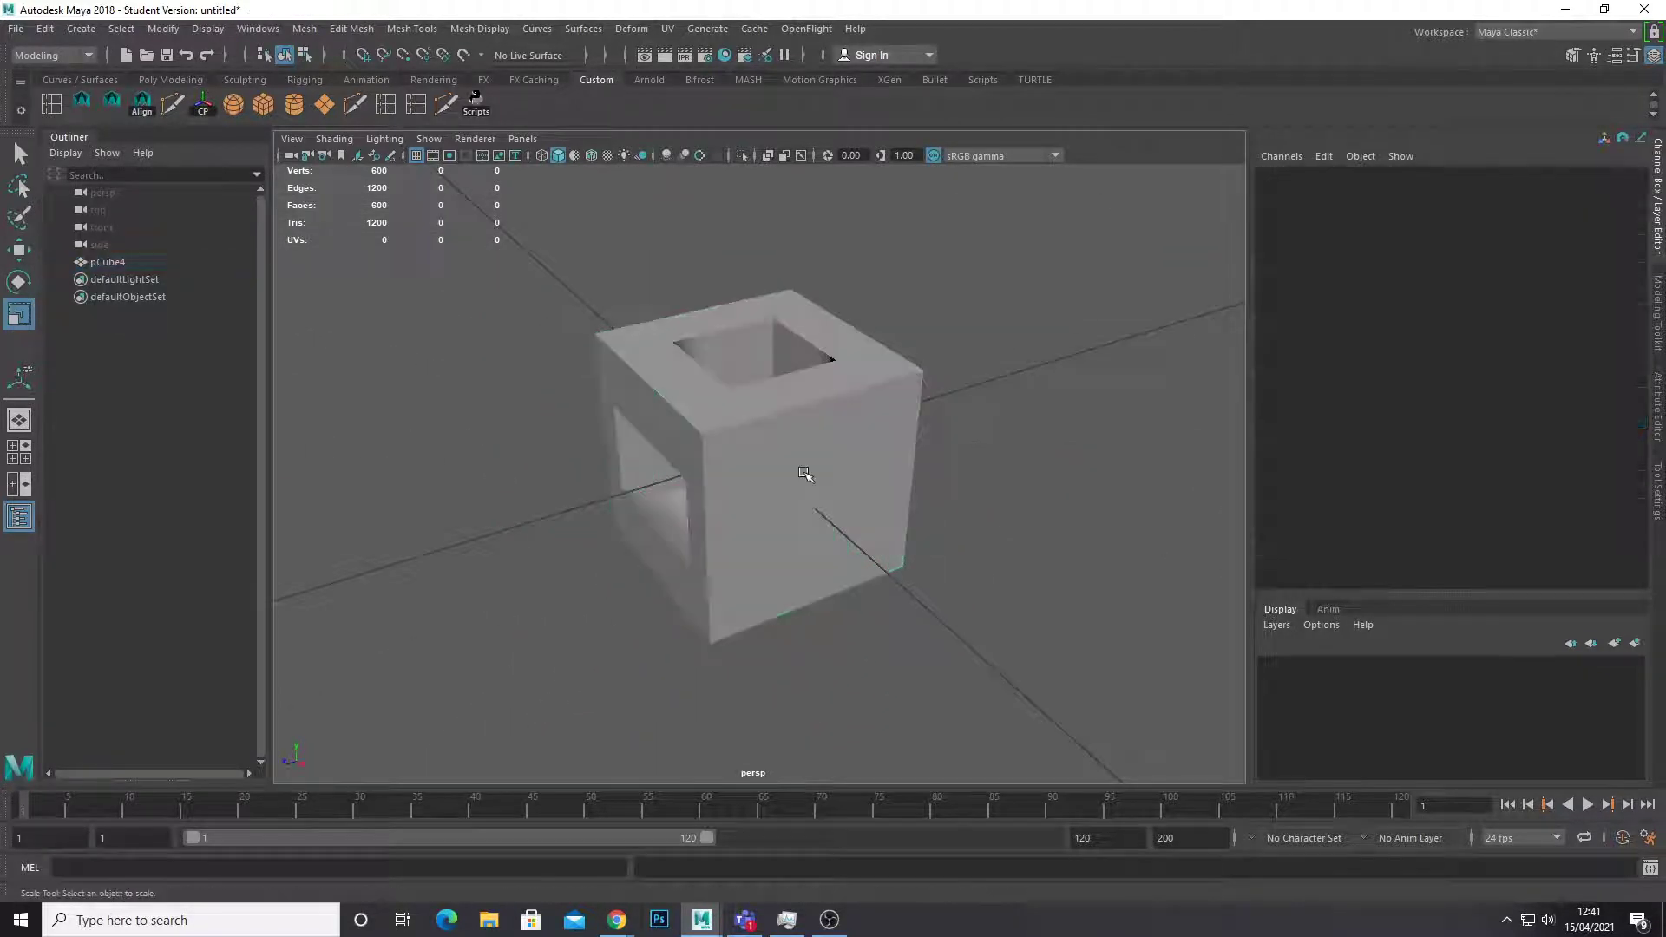
{"action": "left_click", "coordinate": [804, 476]}
{"action": "key", "text": "3"}
{"action": "right_click_drag", "start_coordinate": [940, 454], "coordinate": [1021, 501], "text": "alt"}
{"action": "left_click", "coordinate": [1021, 501]}
{"action": "left_click_drag", "start_coordinate": [780, 529], "coordinate": [911, 551], "text": "alt"}
{"action": "right_click_drag", "start_coordinate": [911, 552], "coordinate": [818, 546], "text": "alt"}
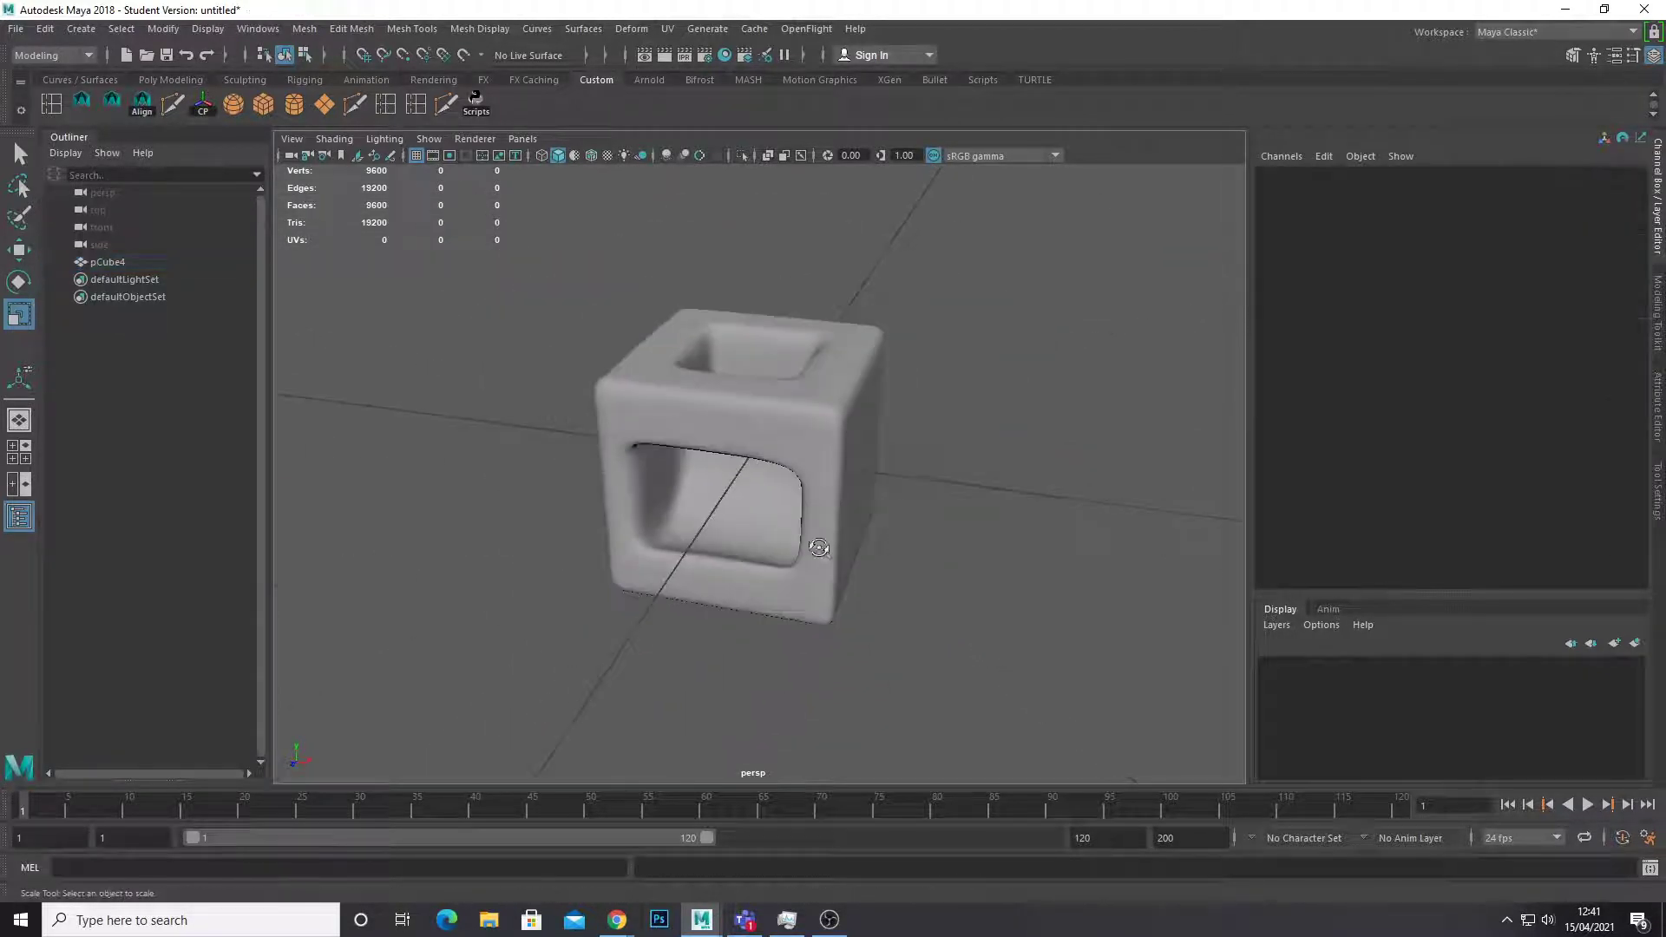
{"action": "left_click_drag", "start_coordinate": [818, 547], "coordinate": [902, 495], "text": "alt"}
{"action": "left_click", "coordinate": [855, 494]}
{"action": "right_click_drag", "start_coordinate": [876, 494], "coordinate": [988, 505], "text": "alt"}
{"action": "left_click", "coordinate": [1029, 496]}
{"action": "left_click_drag", "start_coordinate": [1033, 495], "coordinate": [854, 512], "text": "alt"}
{"action": "left_click", "coordinate": [848, 512]}
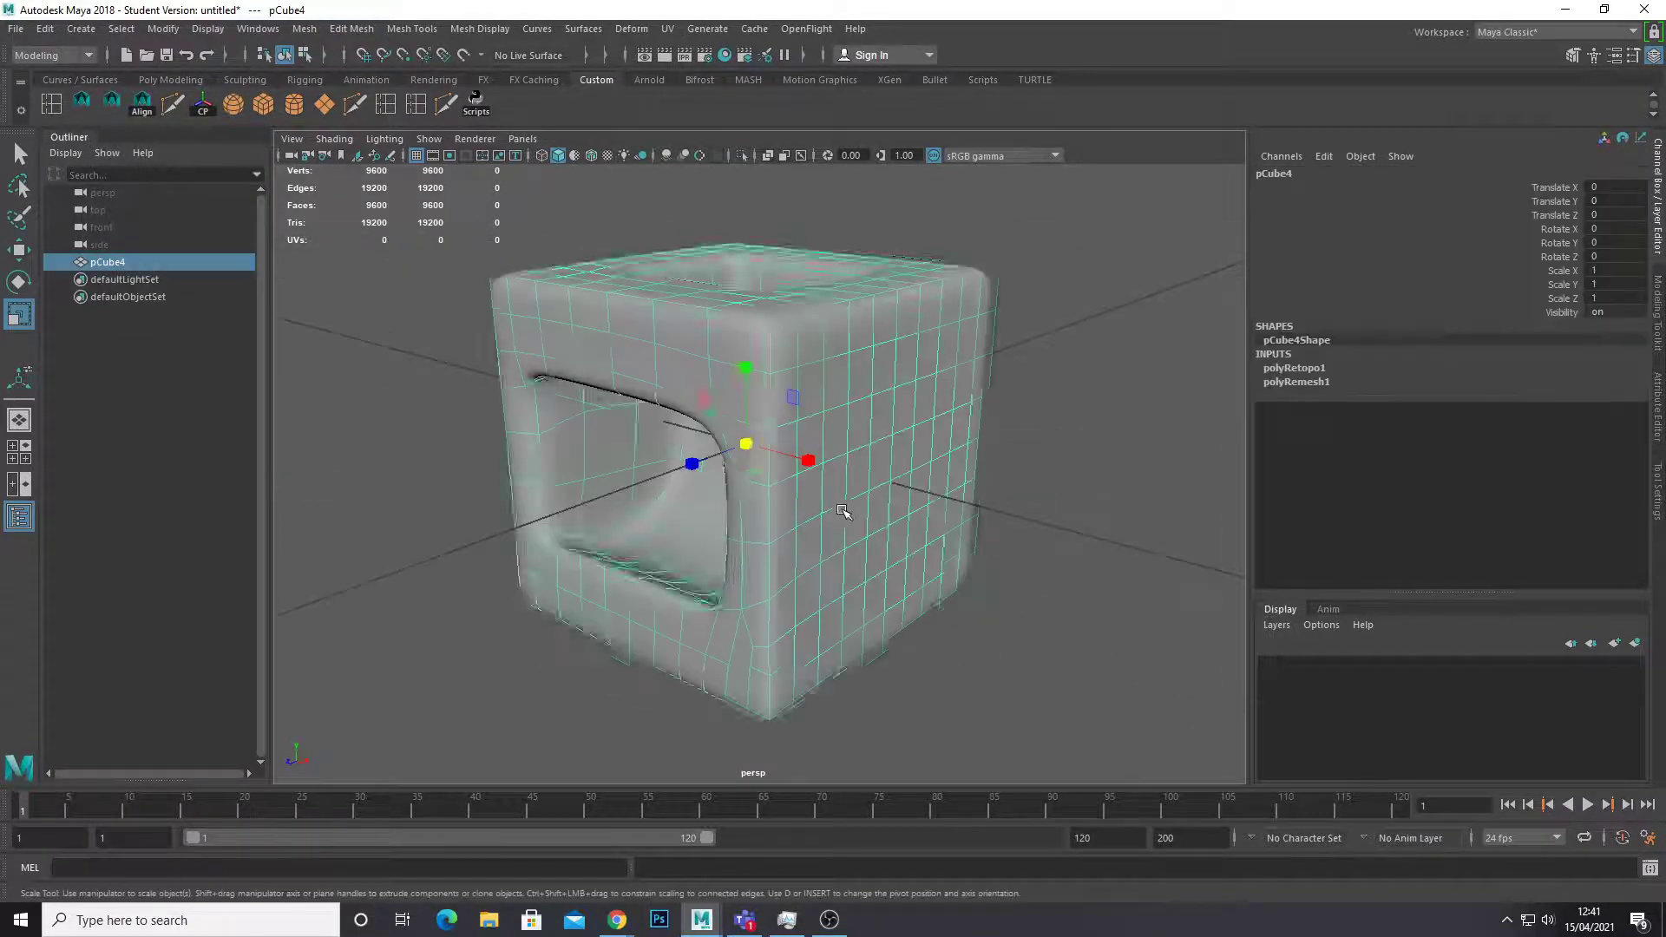
- Return the cube to the unsmoothed display and examine its reduced topology up close
{"action": "key", "text": "1"}
{"action": "scroll", "coordinate": [691, 526], "scroll_direction": "up", "scroll_amount": 3}
{"action": "left_click_drag", "start_coordinate": [691, 526], "coordinate": [626, 552], "text": "alt"}
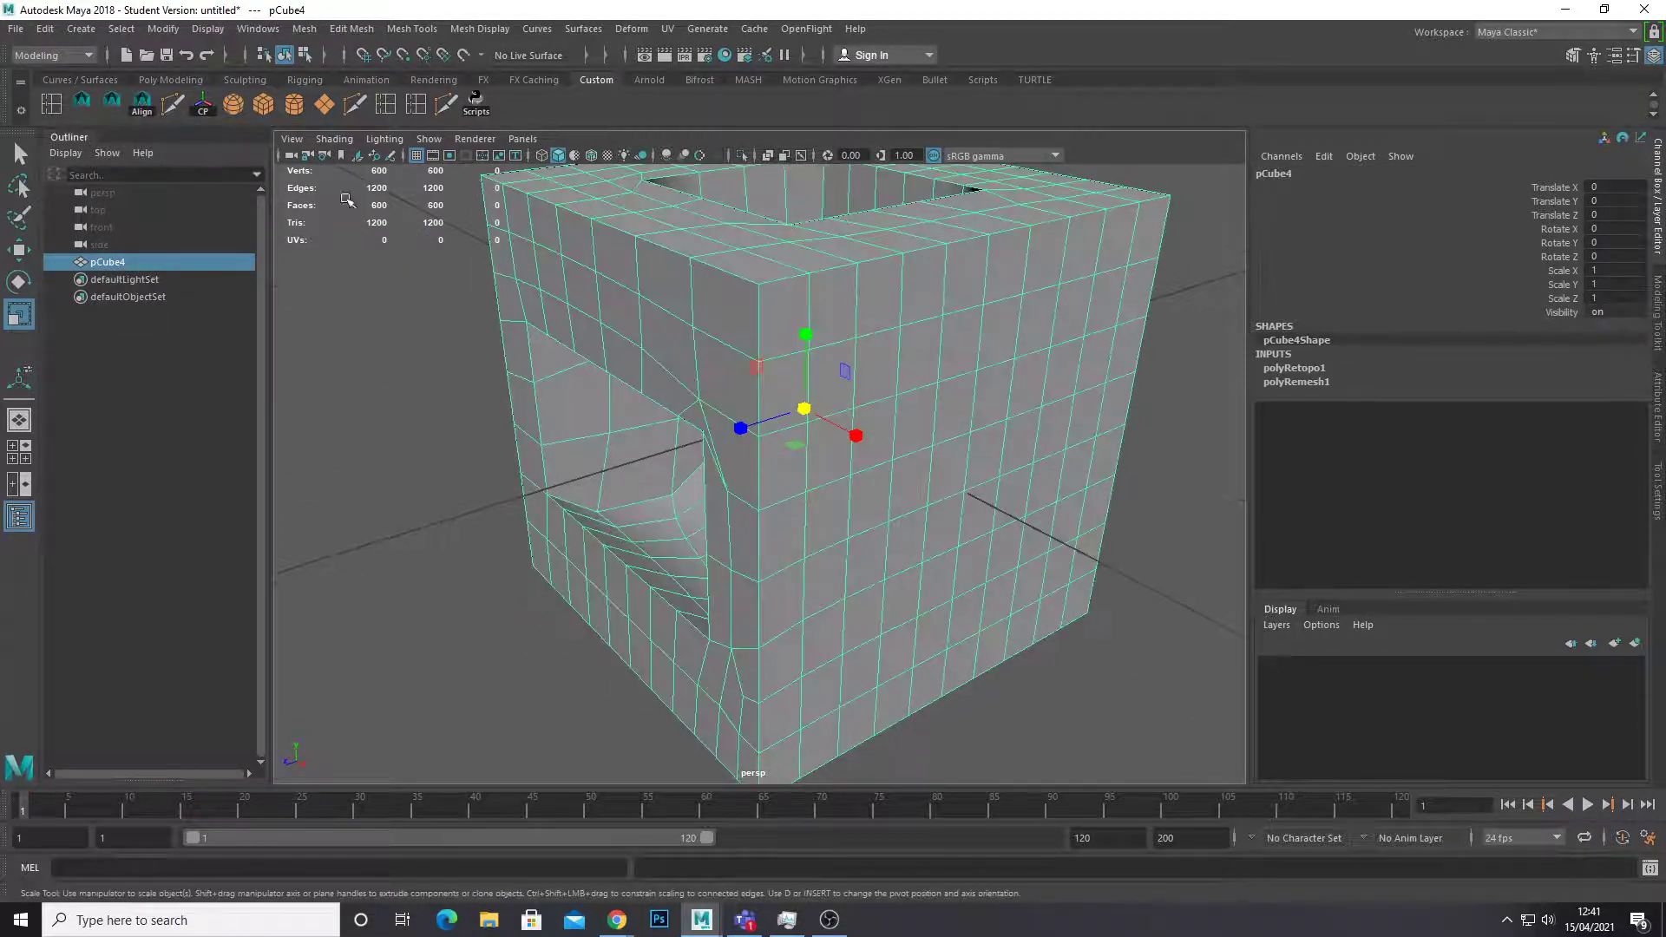
- Preview an edge loop around the cube's lower part with the Multi-Cut tool, and return to object selection without cutting
{"action": "left_click", "coordinate": [353, 104]}
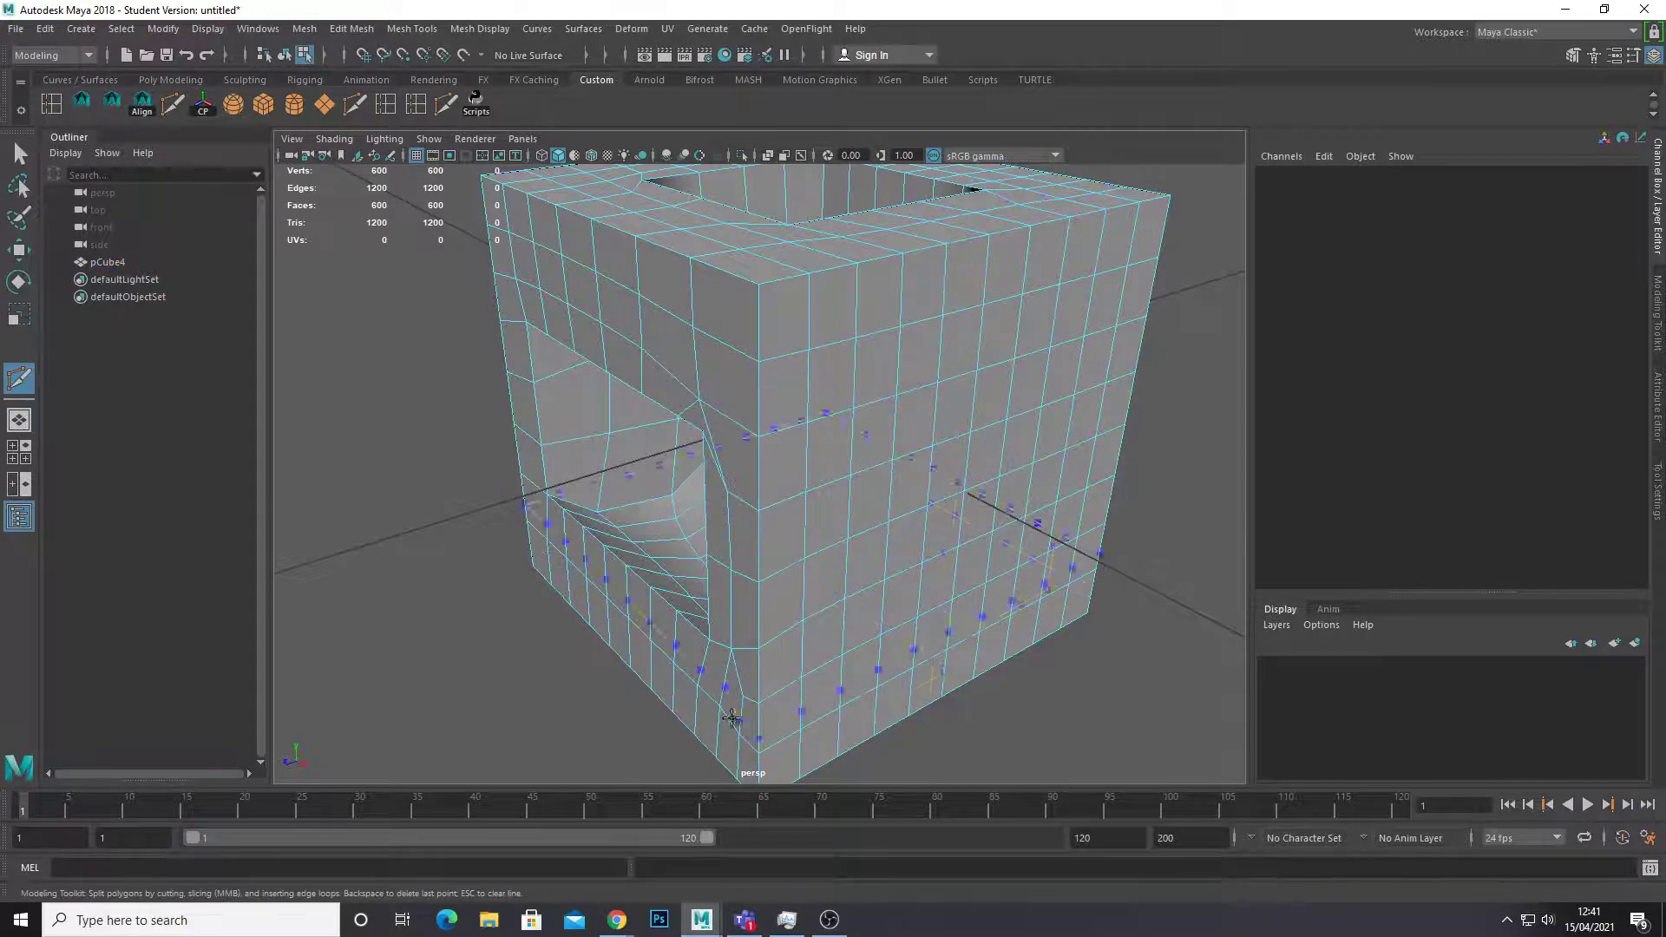
{"action": "scroll", "coordinate": [642, 599], "scroll_direction": "down", "scroll_amount": 4}
{"action": "left_click_drag", "start_coordinate": [643, 599], "coordinate": [672, 612], "text": "alt"}
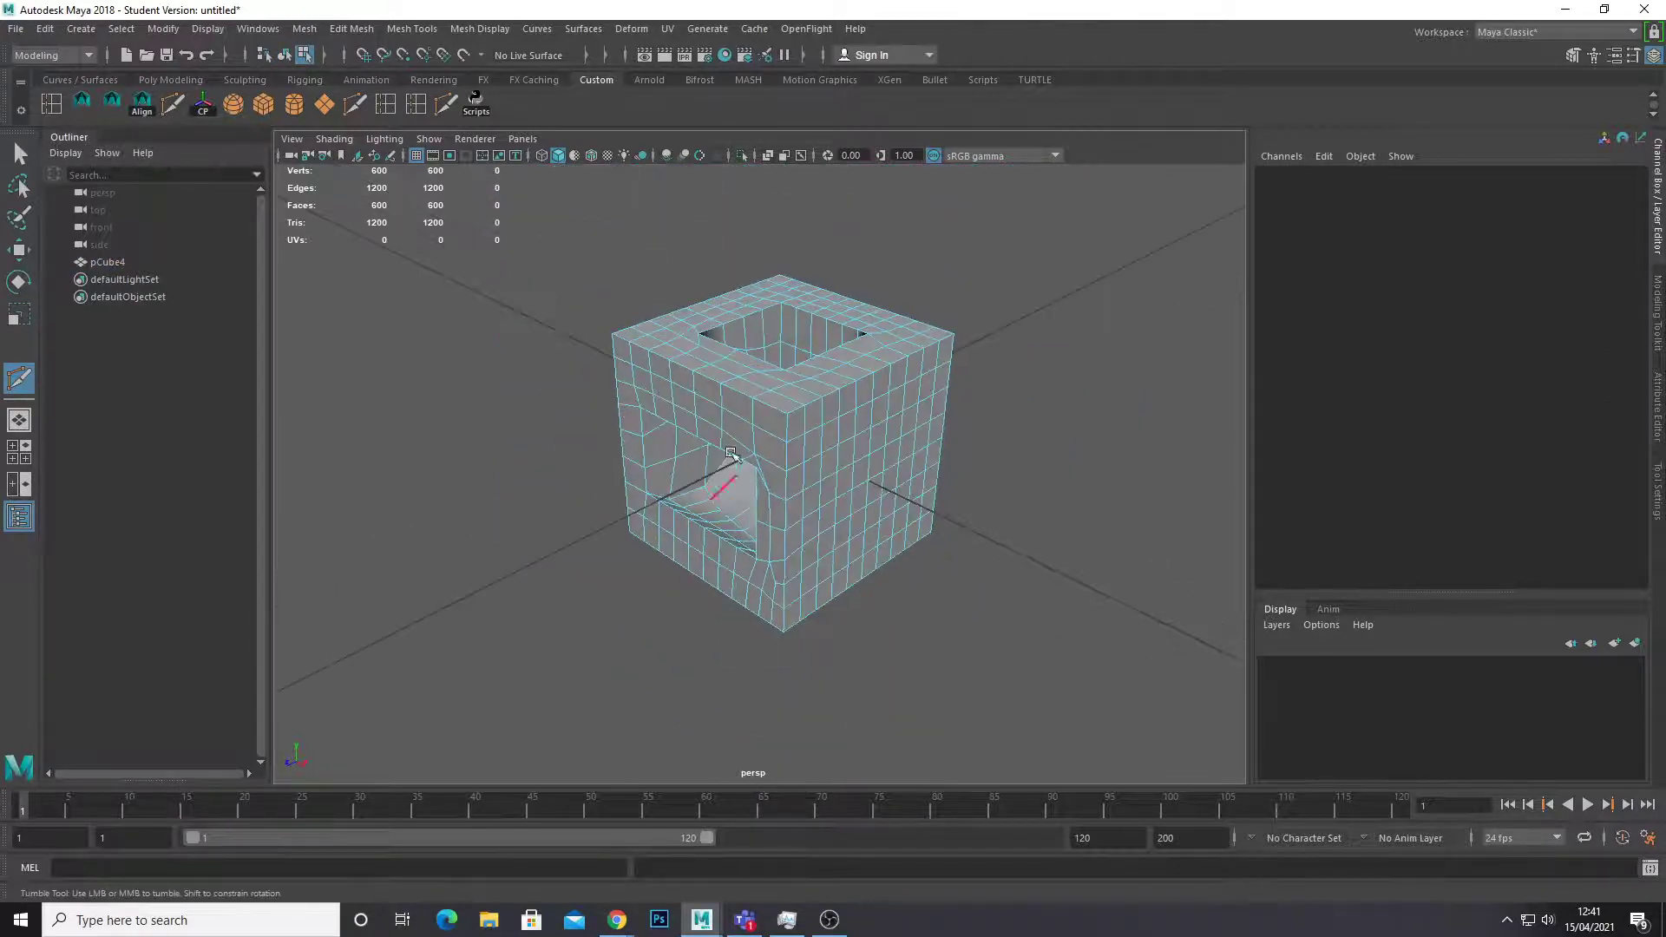
{"action": "key", "text": "w"}
{"action": "right_click_drag", "start_coordinate": [731, 420], "coordinate": [926, 318]}
- Examine the cube's side recess up close and select a vertex on its curved inner surface
{"action": "scroll", "coordinate": [907, 408], "scroll_direction": "up", "scroll_amount": 2}
{"action": "scroll", "coordinate": [907, 408], "scroll_direction": "up", "scroll_amount": 3}
{"action": "middle_click_drag", "start_coordinate": [907, 408], "coordinate": [881, 602], "text": "alt"}
{"action": "left_click_drag", "start_coordinate": [881, 602], "coordinate": [944, 657], "text": "alt"}
{"action": "middle_click_drag", "start_coordinate": [945, 658], "coordinate": [948, 517], "text": "alt"}
{"action": "left_click_drag", "start_coordinate": [960, 534], "coordinate": [965, 462], "text": "alt"}
{"action": "middle_click_drag", "start_coordinate": [965, 463], "coordinate": [893, 312], "text": "alt"}
{"action": "left_click_drag", "start_coordinate": [892, 312], "coordinate": [813, 458], "text": "alt"}
{"action": "scroll", "coordinate": [844, 420], "scroll_direction": "down", "scroll_amount": 3}
{"action": "scroll", "coordinate": [845, 420], "scroll_direction": "up", "scroll_amount": 3}
{"action": "right_click_drag", "start_coordinate": [769, 420], "coordinate": [688, 420]}
{"action": "left_click", "coordinate": [603, 395]}
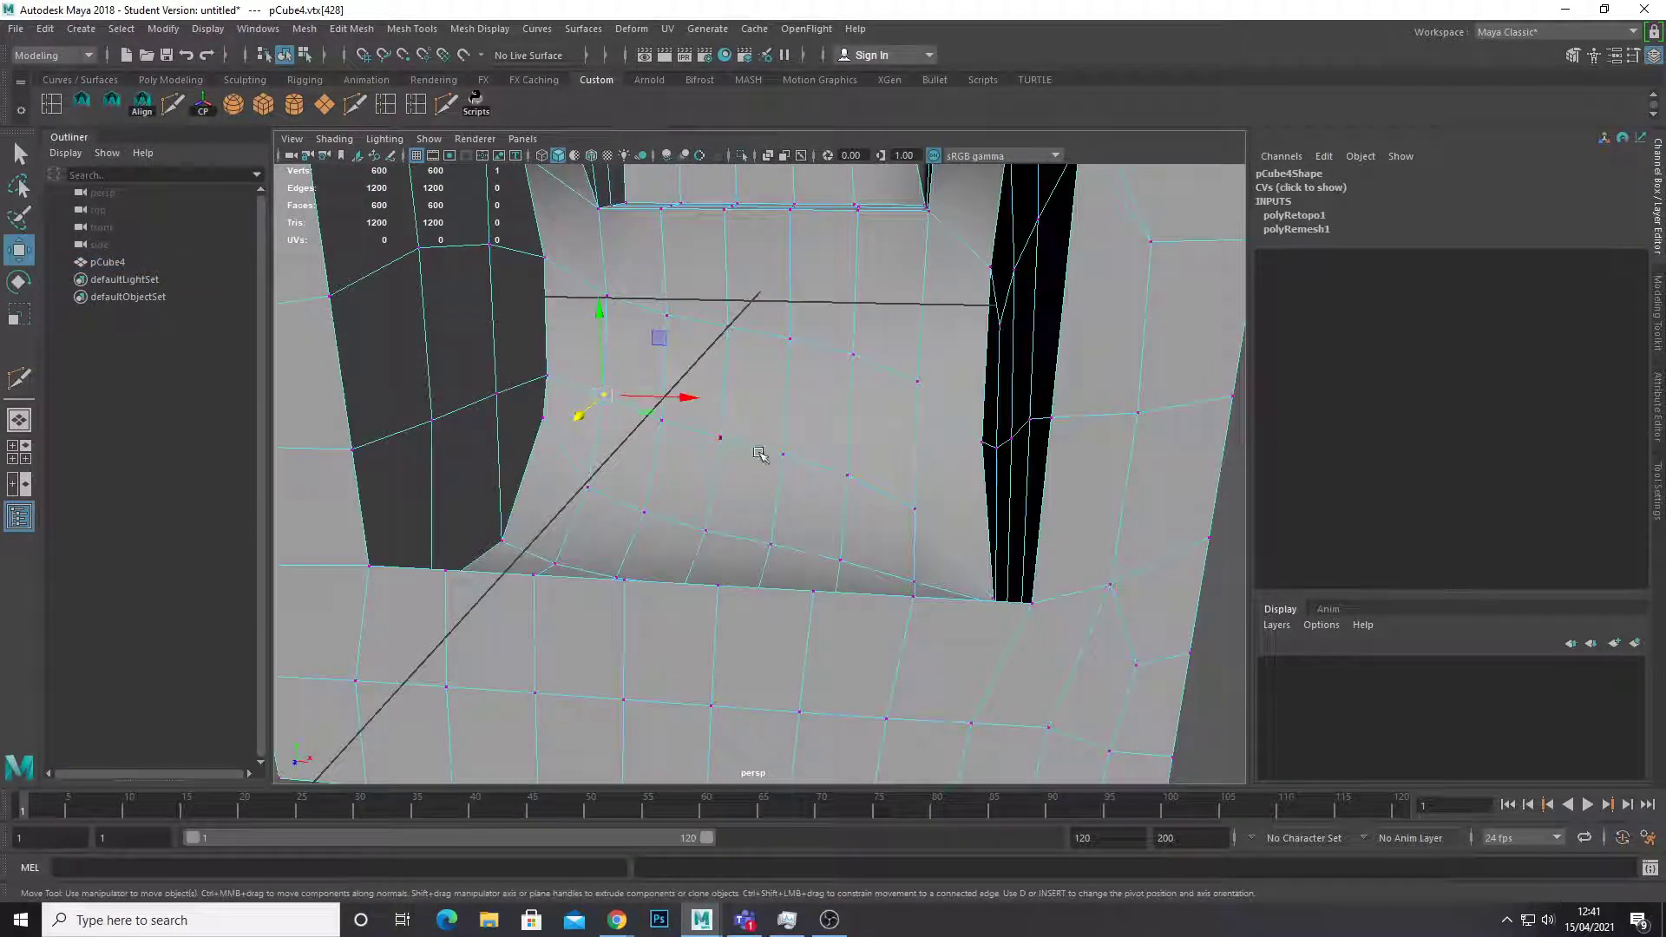
- Examine the side opening's surrounding topology from other angles and return the cube to object mode
{"action": "left_click_drag", "start_coordinate": [996, 526], "coordinate": [835, 493], "text": "alt"}
{"action": "scroll", "coordinate": [1079, 553], "scroll_direction": "down", "scroll_amount": 4}
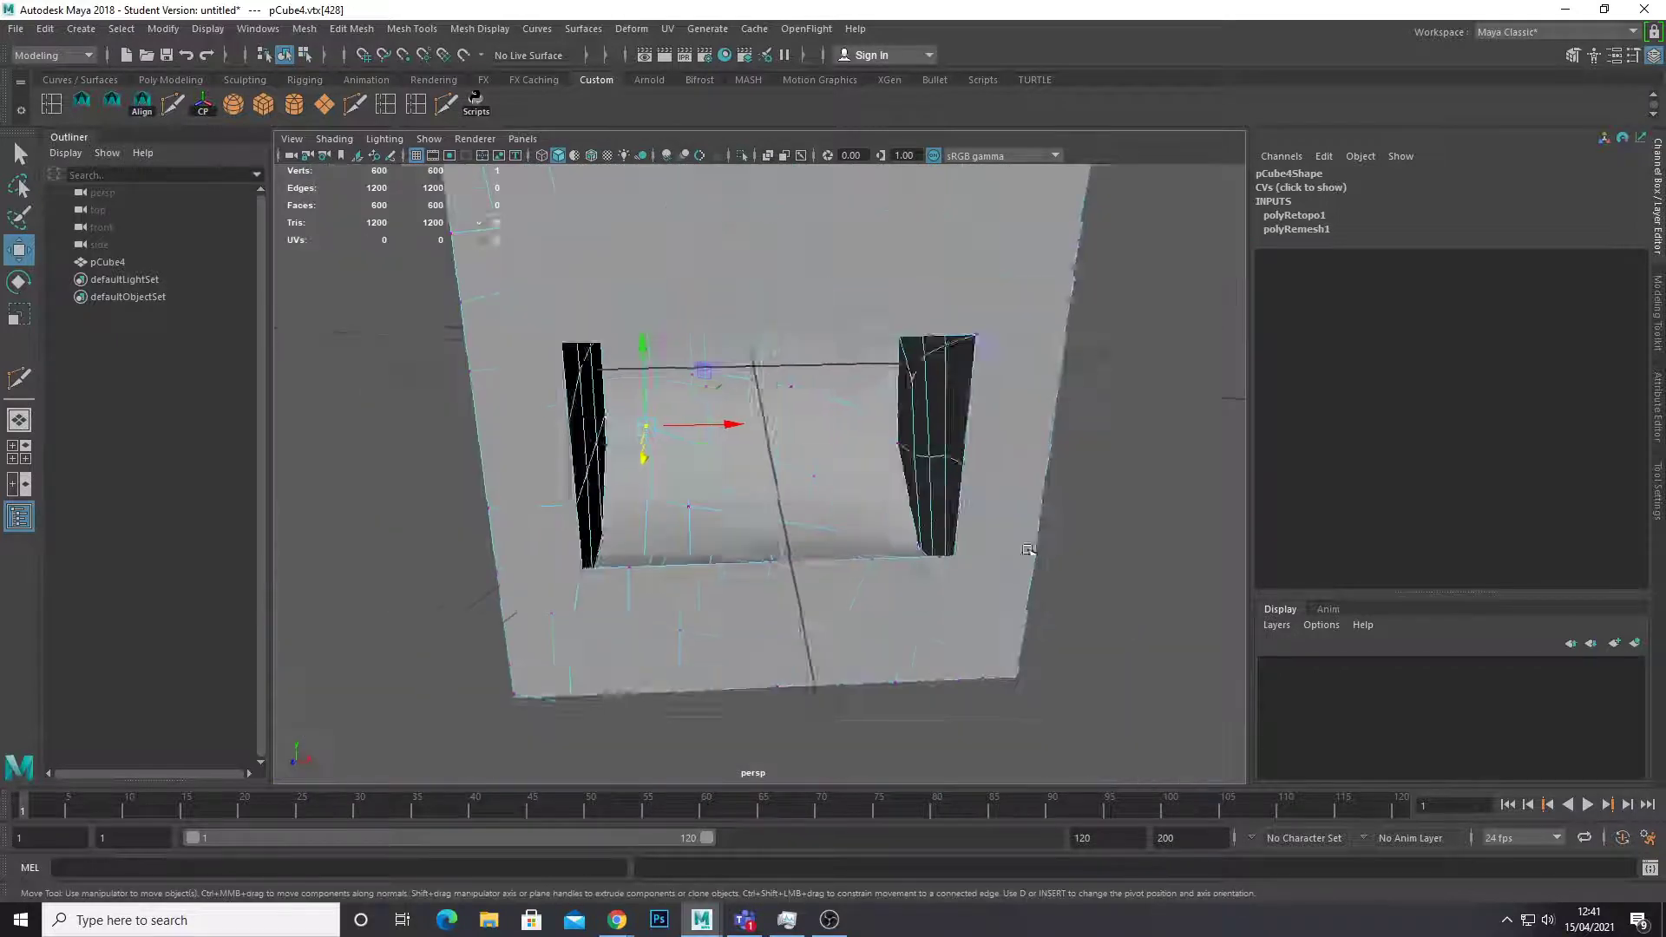
{"action": "left_click_drag", "start_coordinate": [1078, 553], "coordinate": [836, 509], "text": "alt"}
{"action": "right_click_drag", "start_coordinate": [833, 436], "coordinate": [942, 384]}
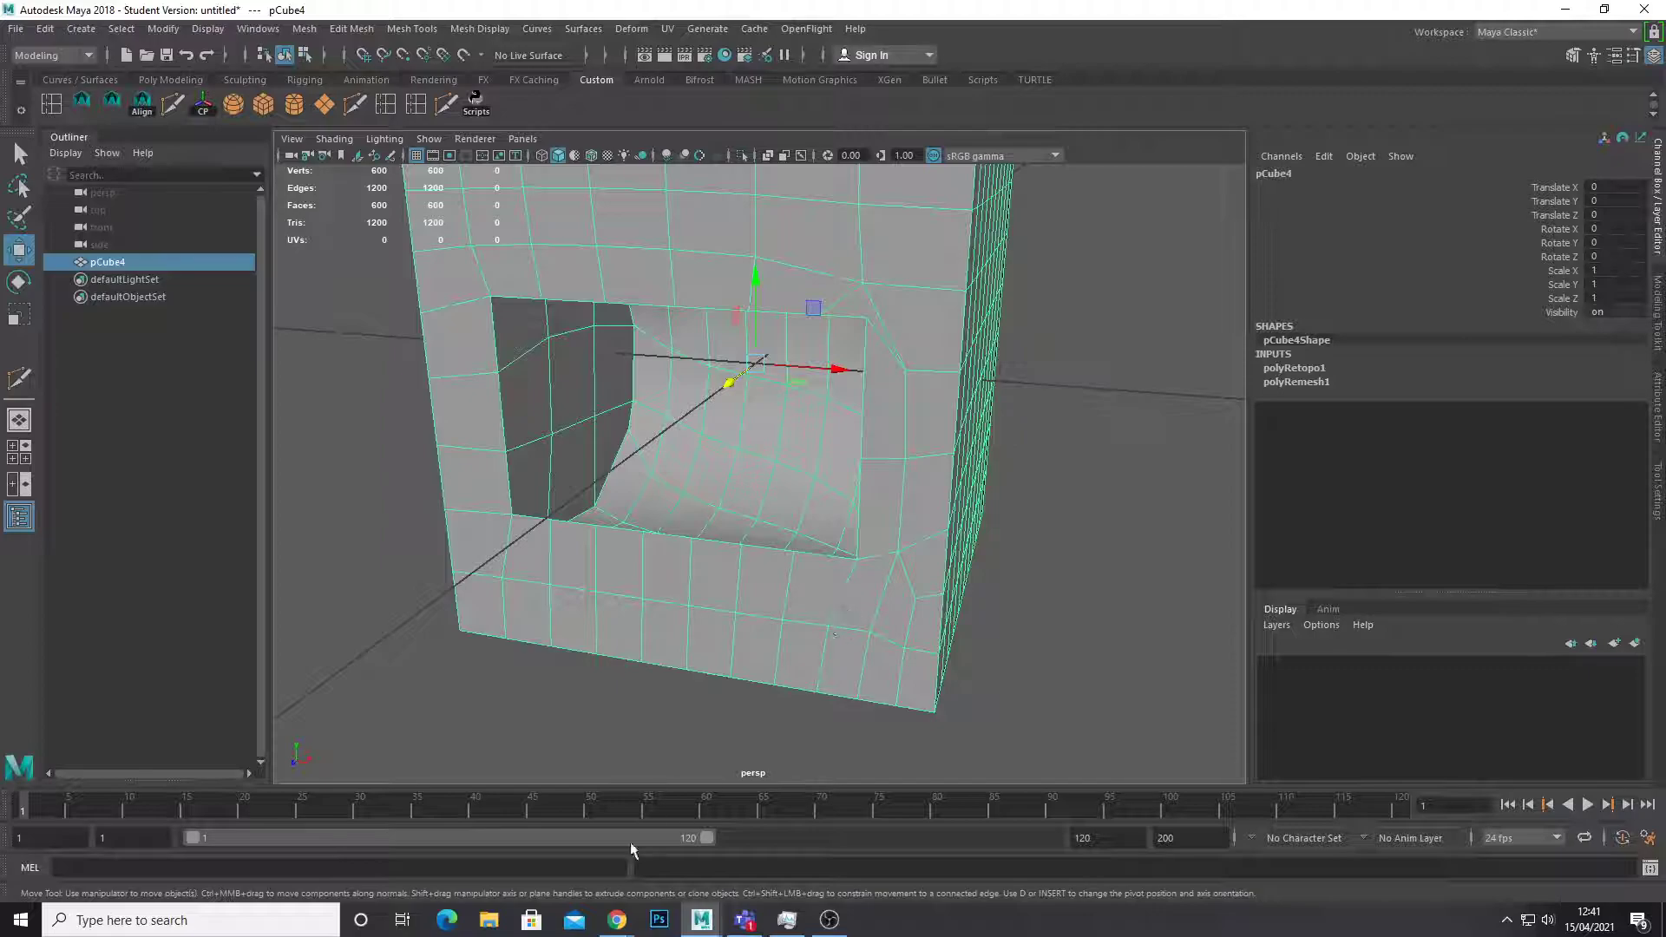
- Switch to the Chrome window with the Auto Retopology video to look at it, and return to Maya
{"action": "left_click", "coordinate": [616, 919]}
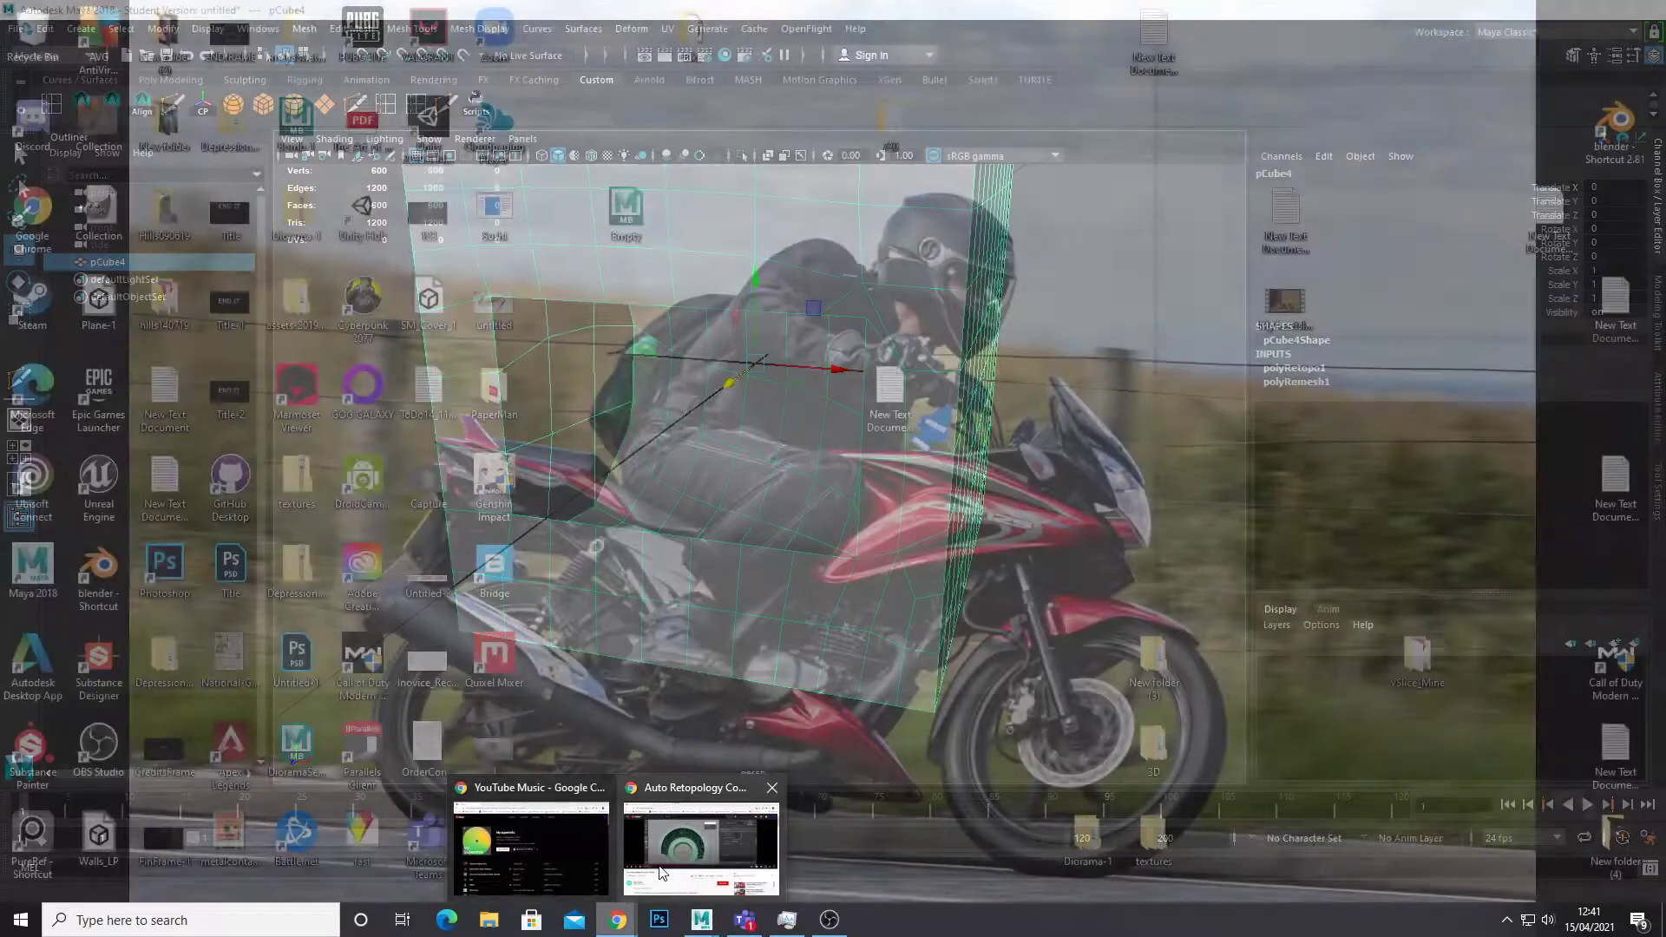
{"action": "left_click", "coordinate": [699, 855]}
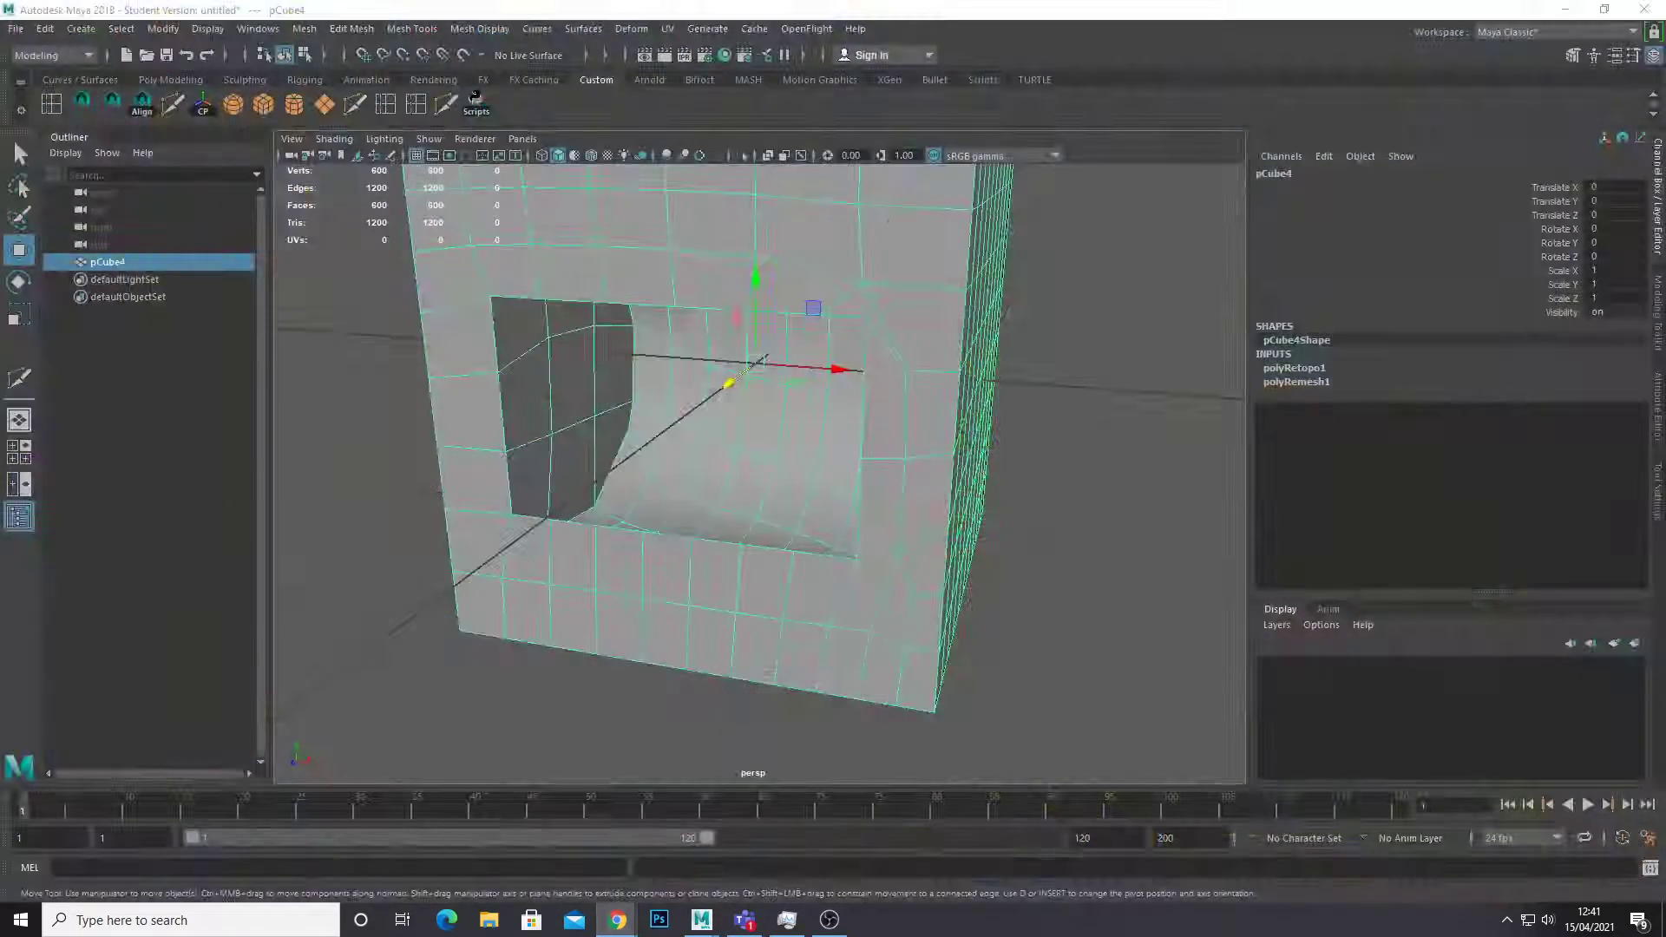
{"action": "left_click_drag", "start_coordinate": [2, 347], "coordinate": [840, 2]}
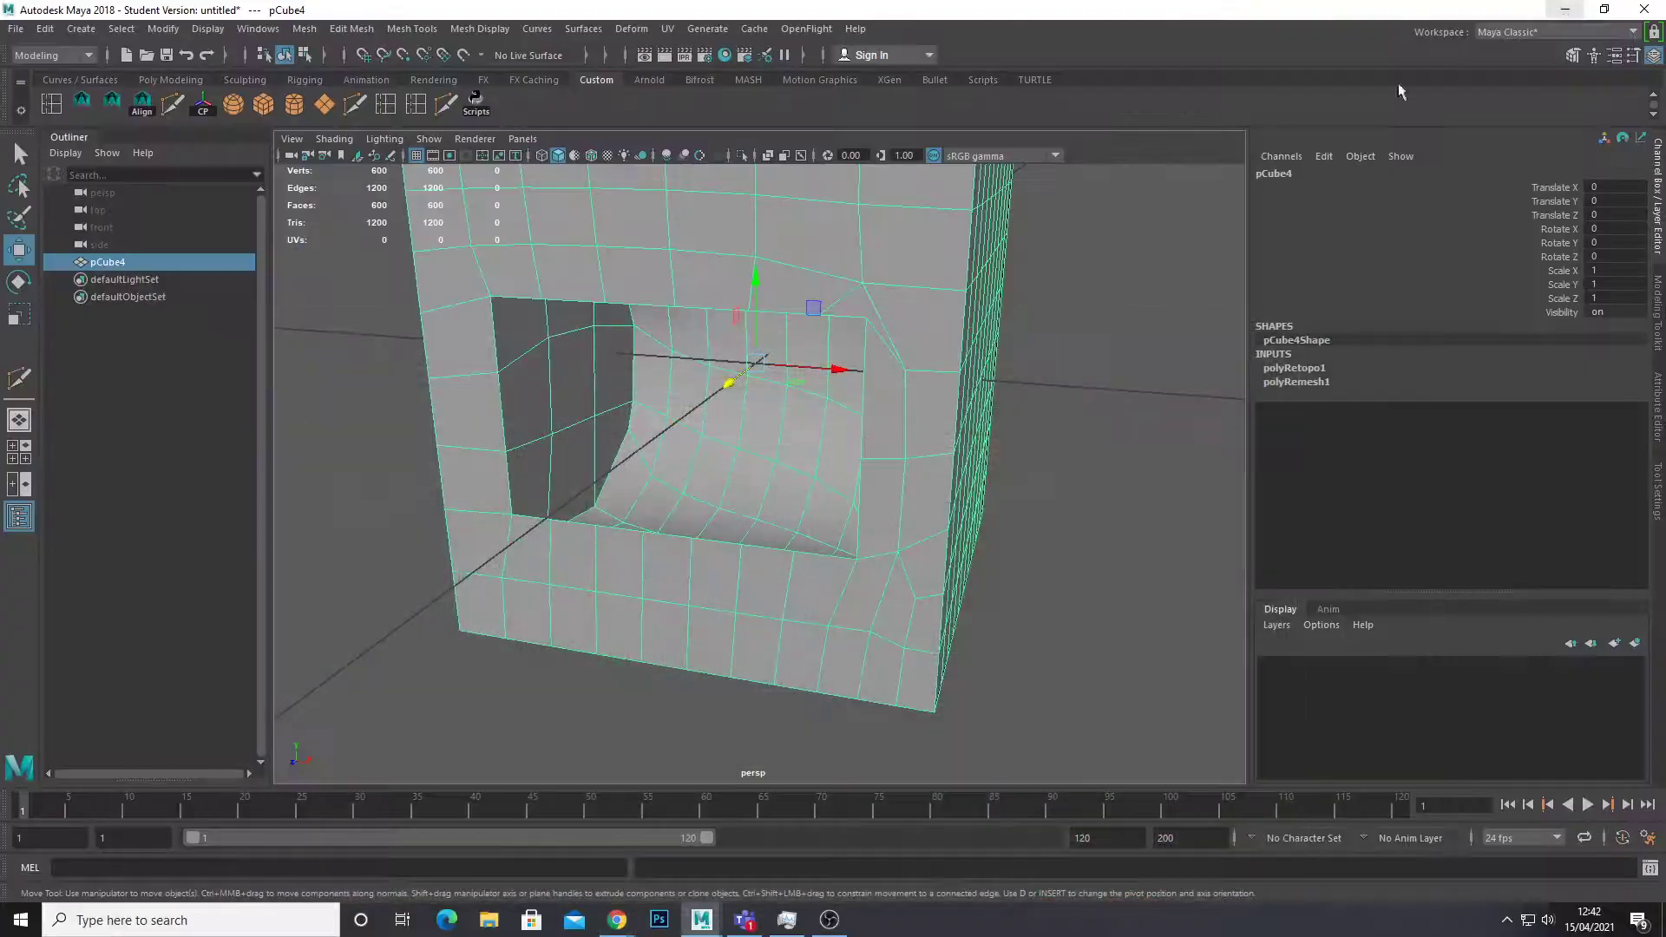
{"action": "left_click", "coordinate": [1566, 13]}
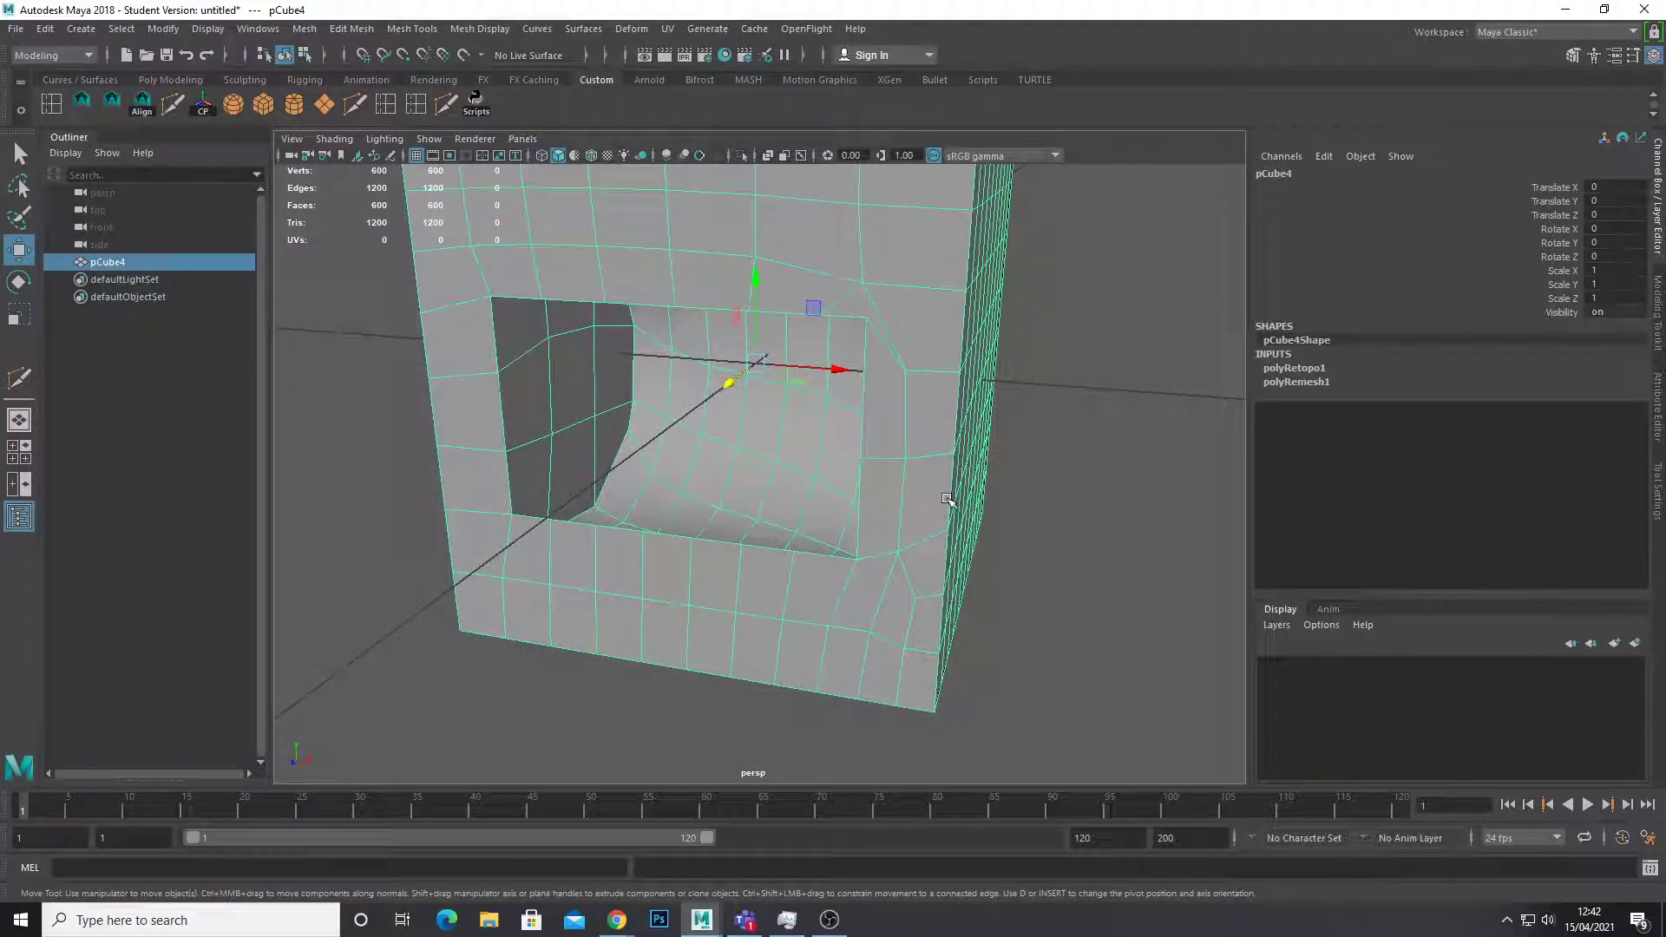
- Examine the whole retopologized cube from several angles, comparing its smooth preview with the unsmoothed display
{"action": "scroll", "coordinate": [946, 498], "scroll_direction": "down", "scroll_amount": 5}
{"action": "left_click_drag", "start_coordinate": [963, 461], "coordinate": [878, 481], "text": "alt"}
{"action": "scroll", "coordinate": [878, 482], "scroll_direction": "up", "scroll_amount": 3}
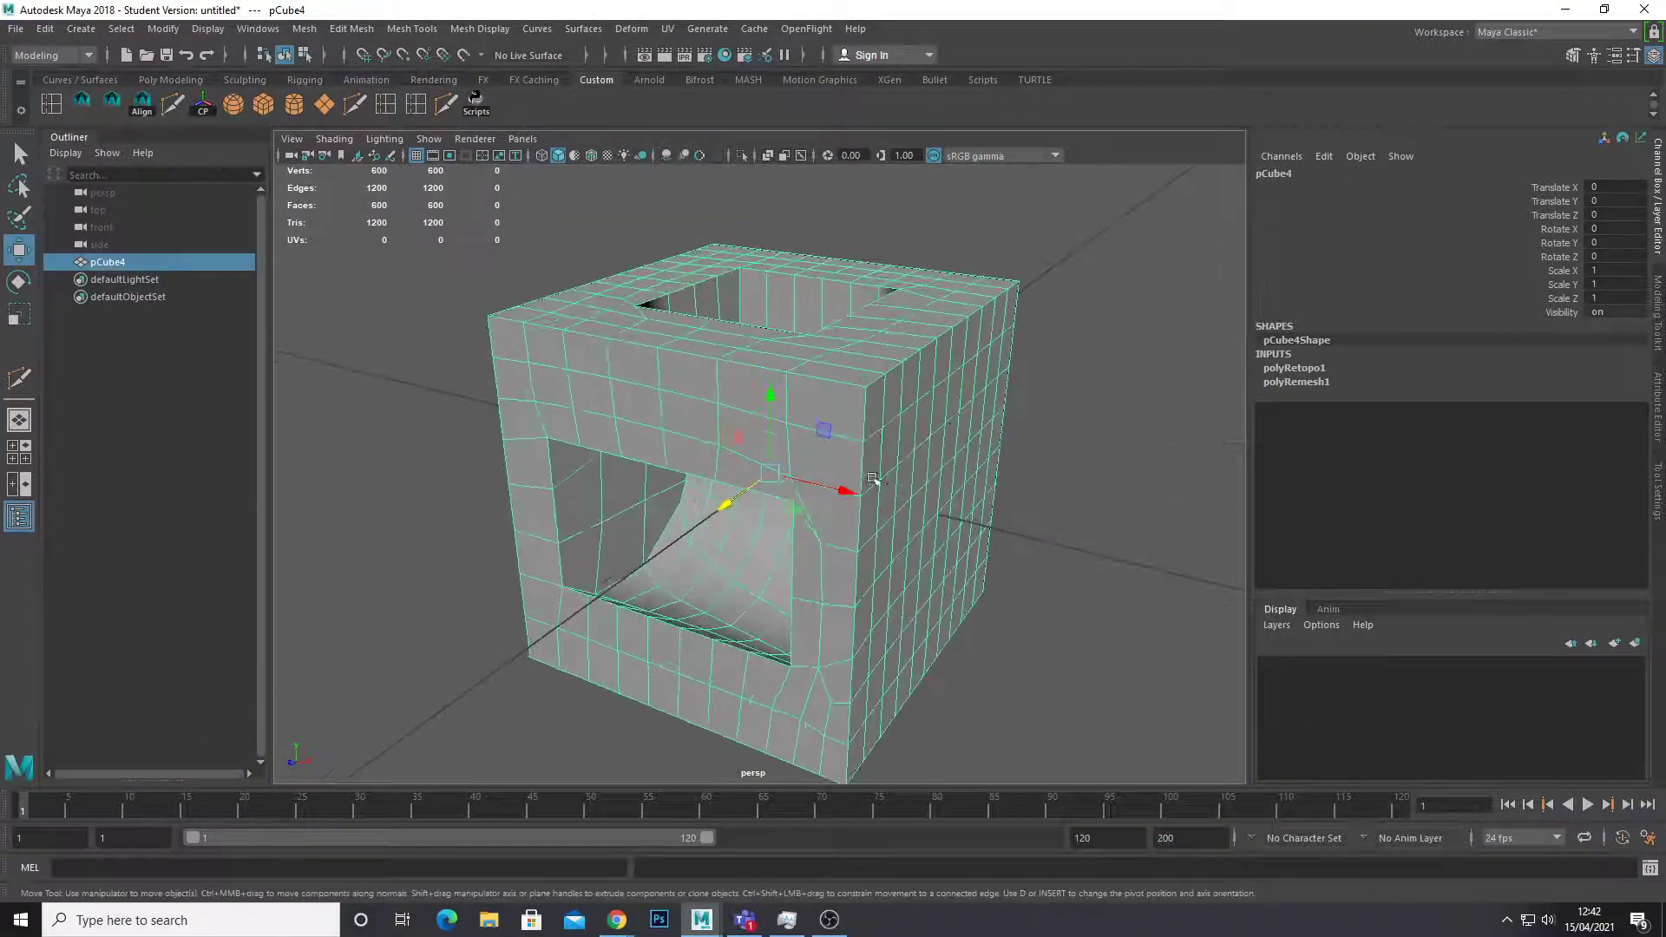
{"action": "left_click_drag", "start_coordinate": [902, 390], "coordinate": [940, 446], "text": "alt"}
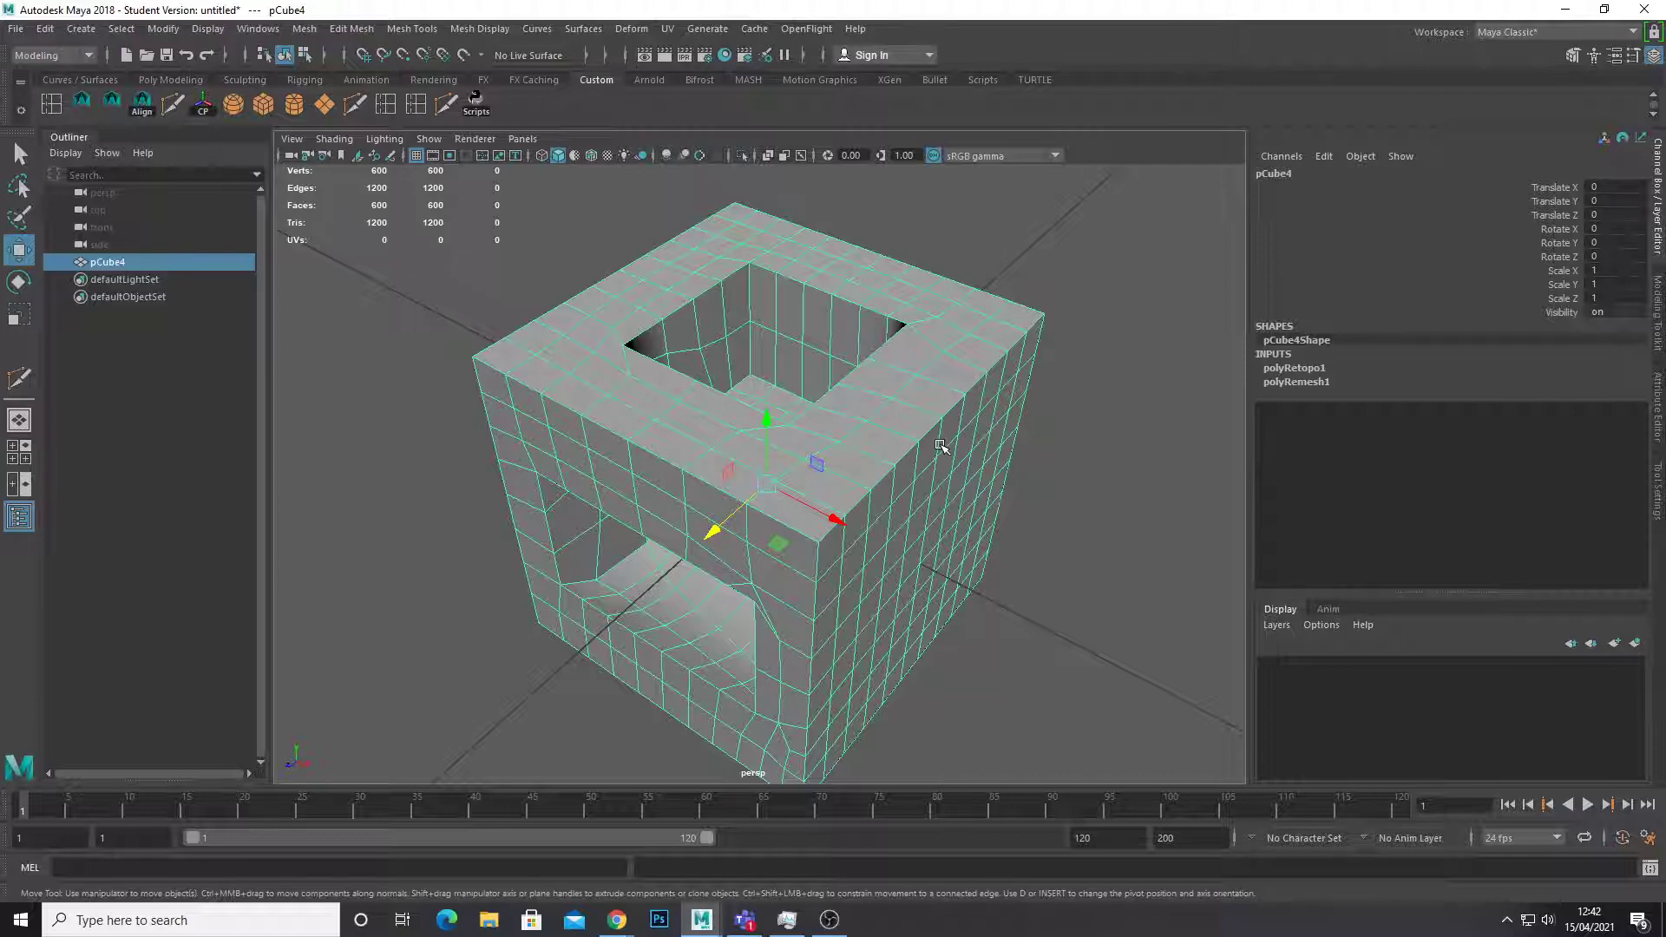
{"action": "left_click_drag", "start_coordinate": [945, 450], "coordinate": [859, 501], "text": "alt"}
{"action": "key", "text": "3"}
{"action": "key", "text": "1"}
{"action": "scroll", "coordinate": [963, 486], "scroll_direction": "down", "scroll_amount": 3}
{"action": "scroll", "coordinate": [877, 483], "scroll_direction": "up", "scroll_amount": 3}
{"action": "key", "text": "3"}
{"action": "key", "text": "1"}
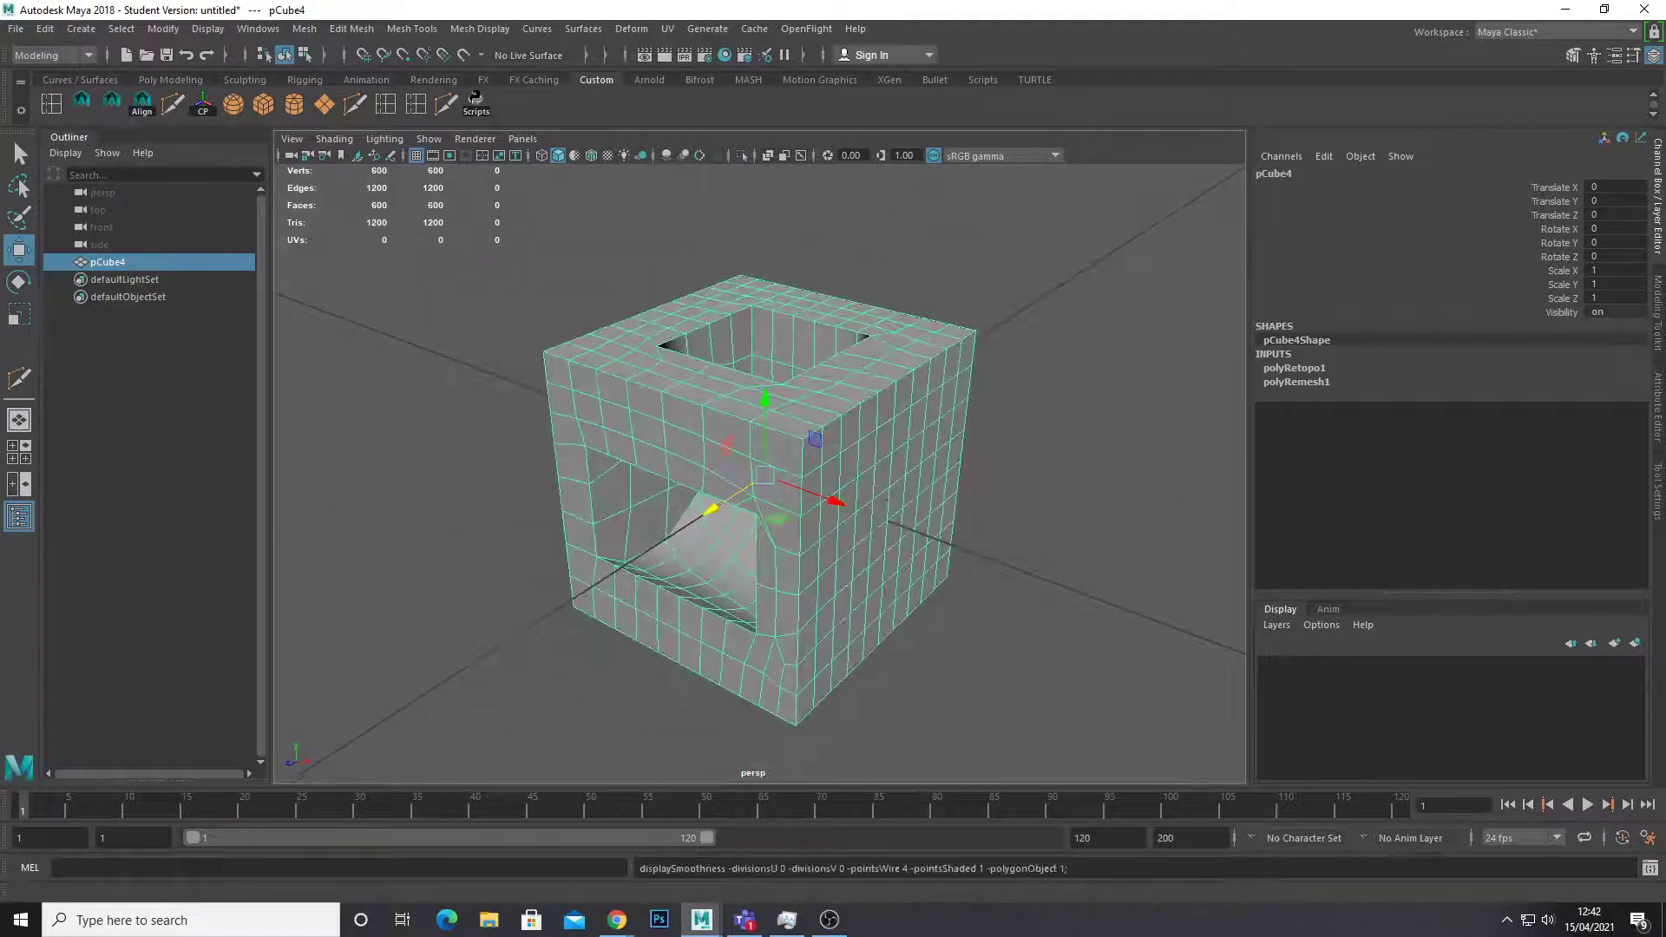